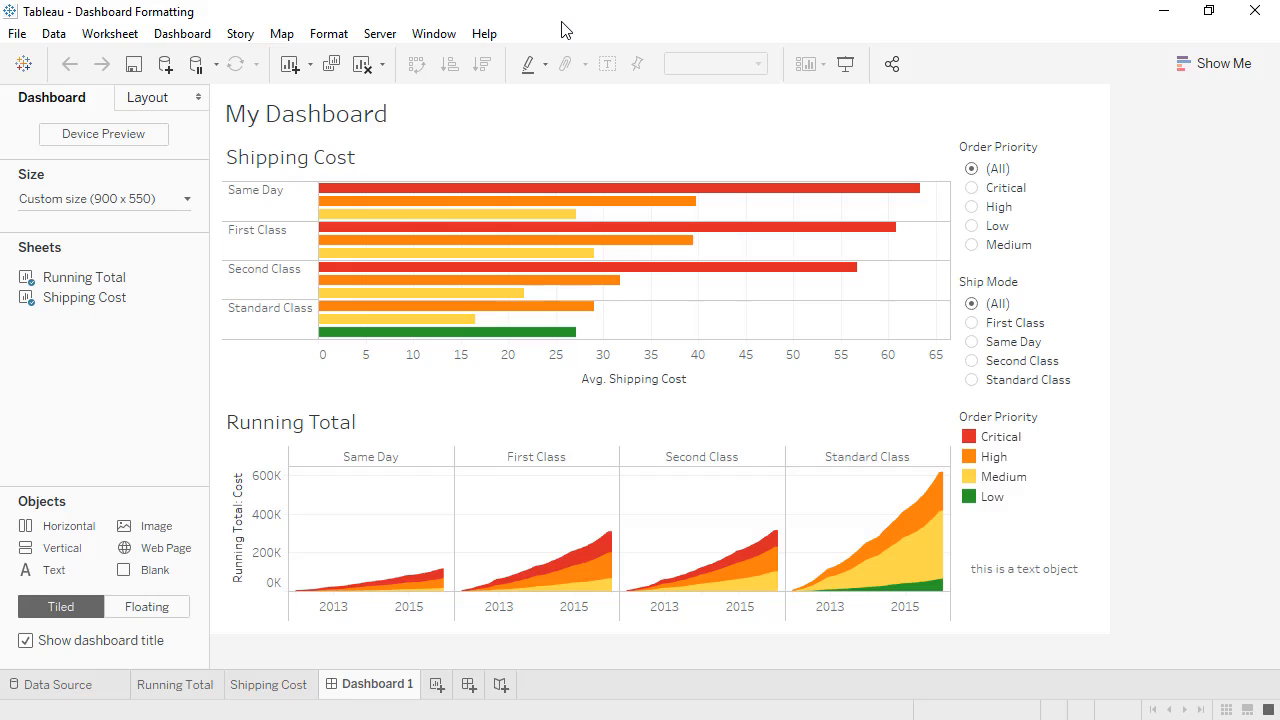
Retitle the Shipping Cost chart as "Average Cost for <Ship Mode> Shipping", using the dynamic Ship Mode field.
{"action": "double_click", "coordinate": [453, 163]}
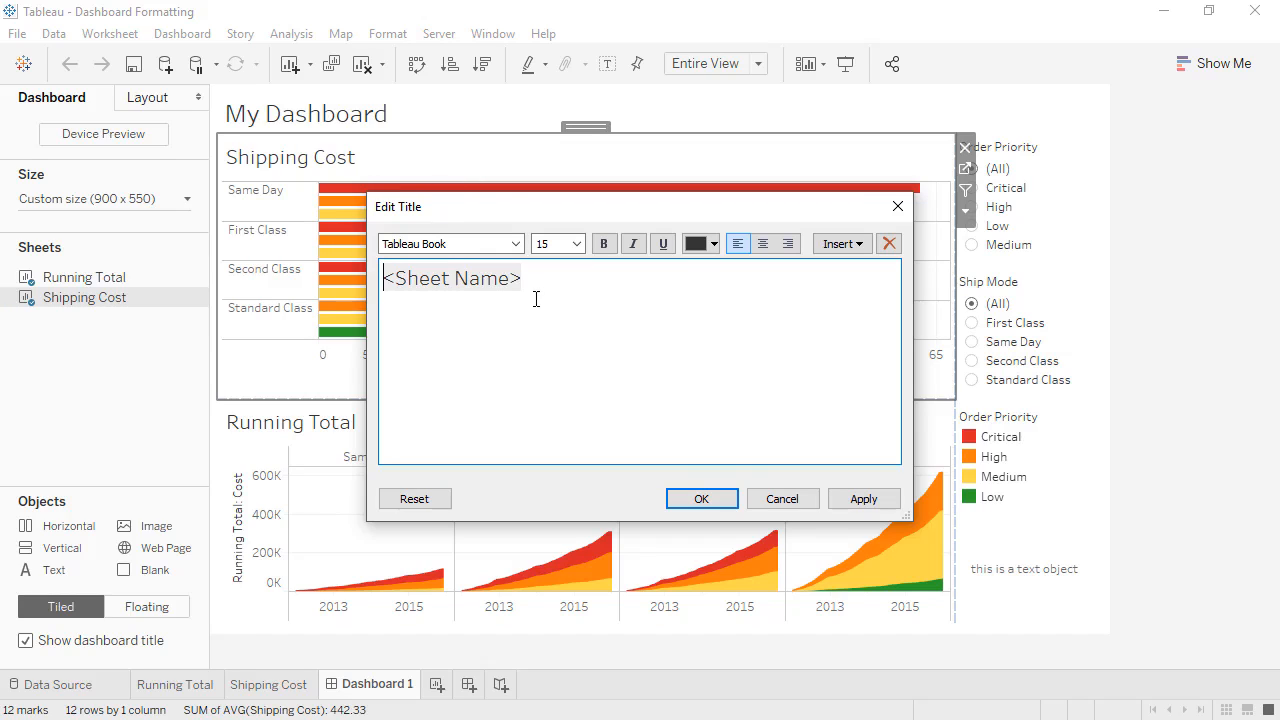
{"action": "left_click_drag", "start_coordinate": [540, 287], "coordinate": [380, 279]}
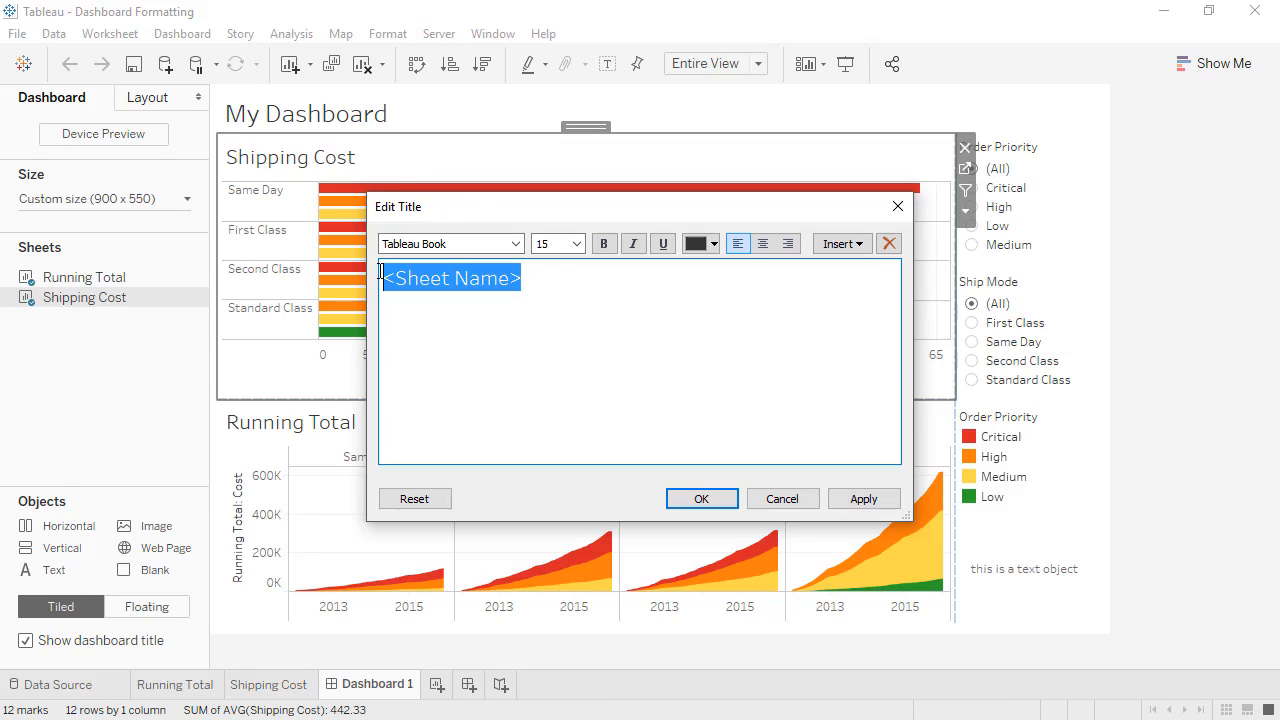
{"action": "type", "text": "Average Cost for"}
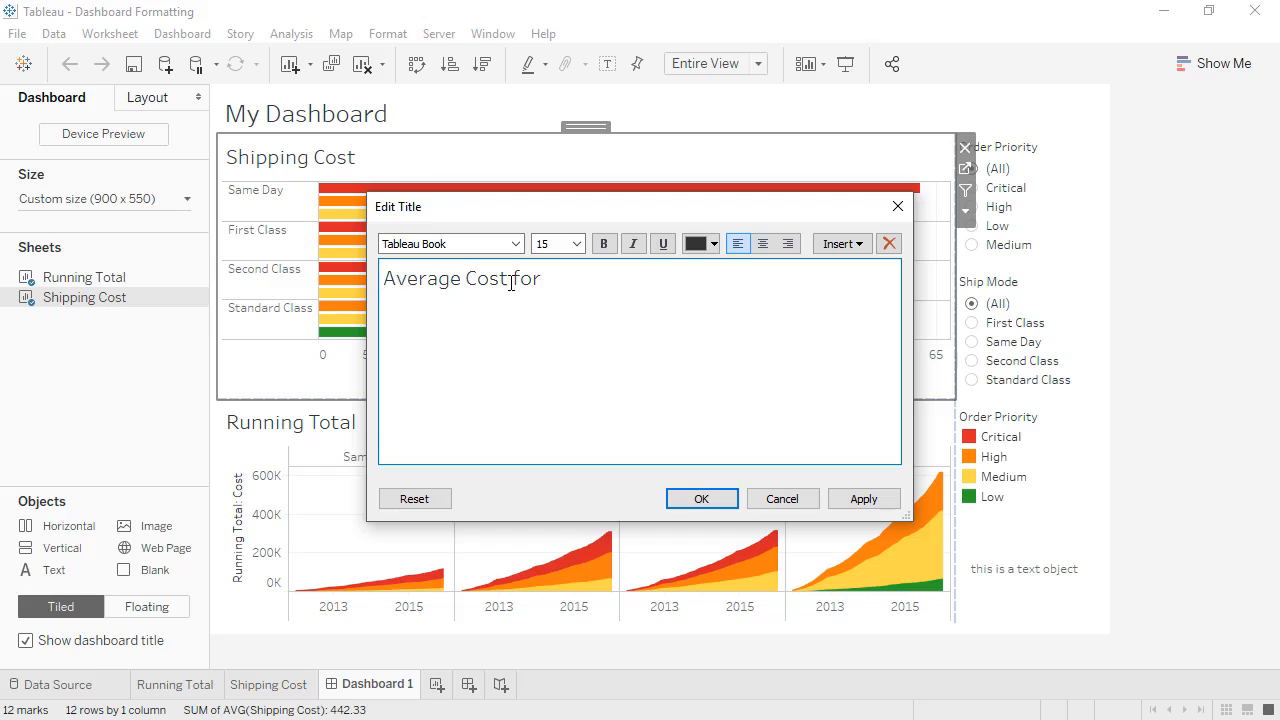
{"action": "left_click", "coordinate": [841, 247]}
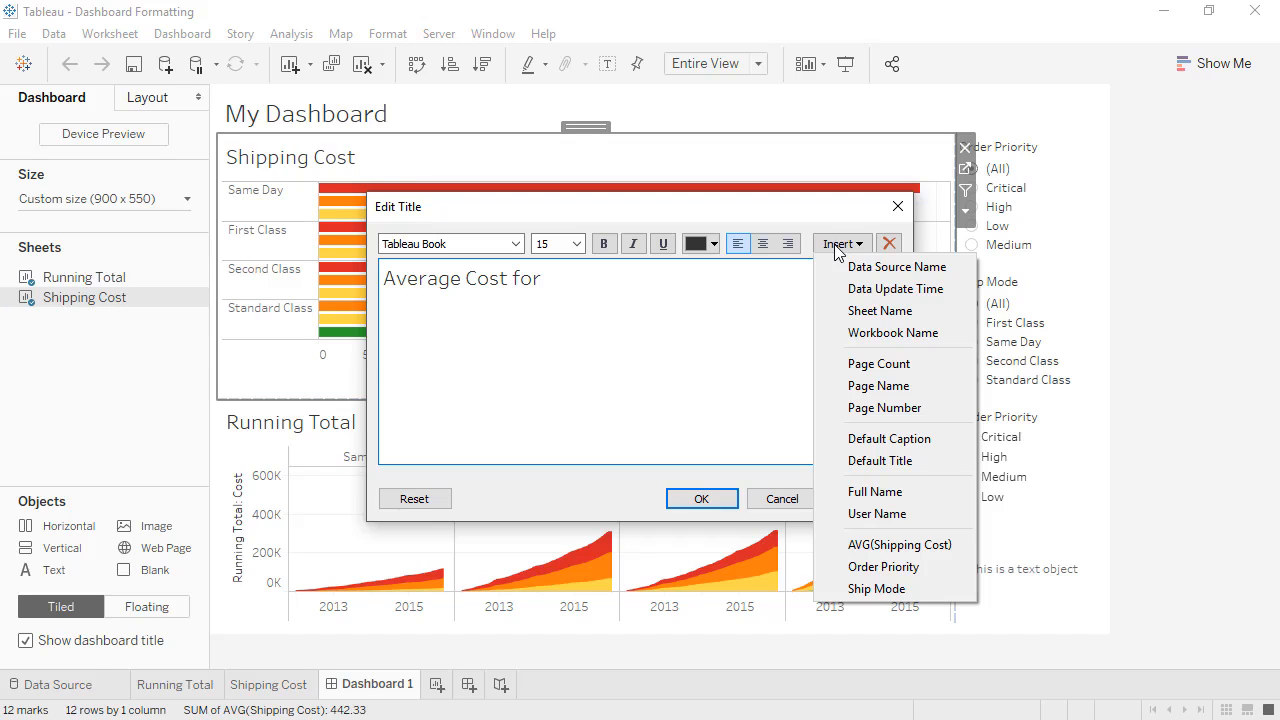
{"action": "left_click", "coordinate": [876, 588]}
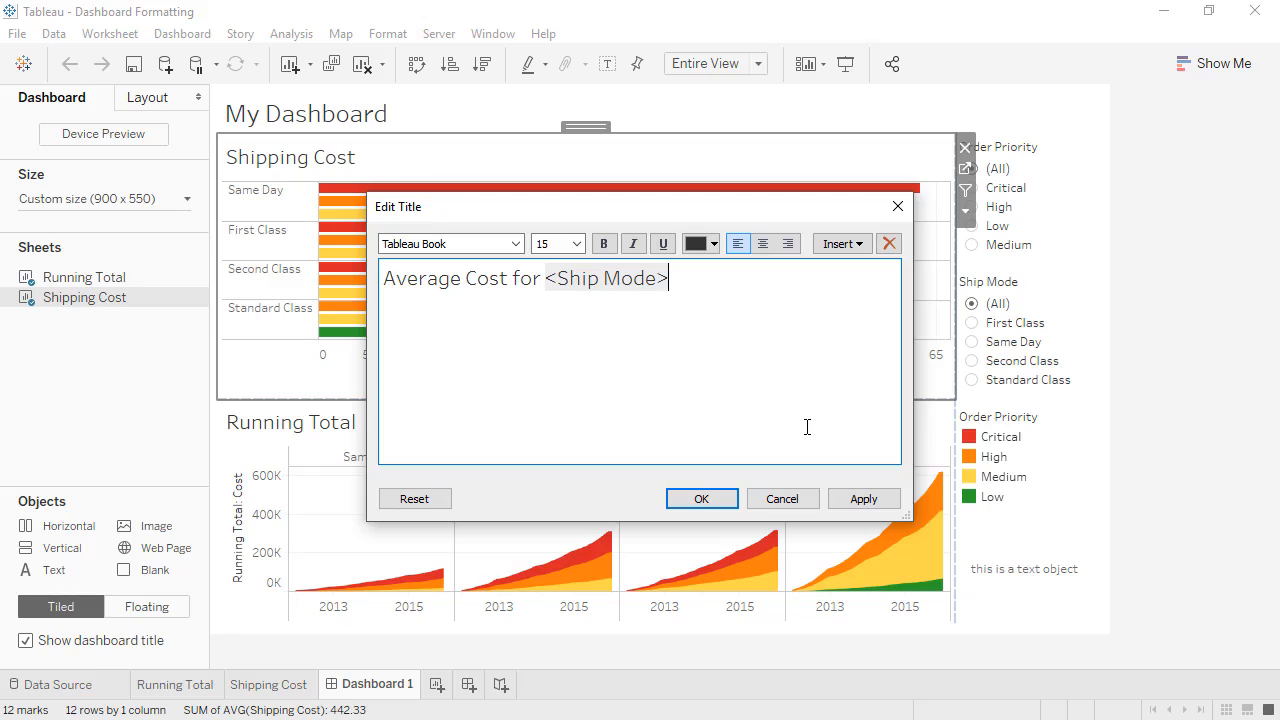
{"action": "type", "text": "Shipping"}
{"action": "left_click", "coordinate": [702, 498]}
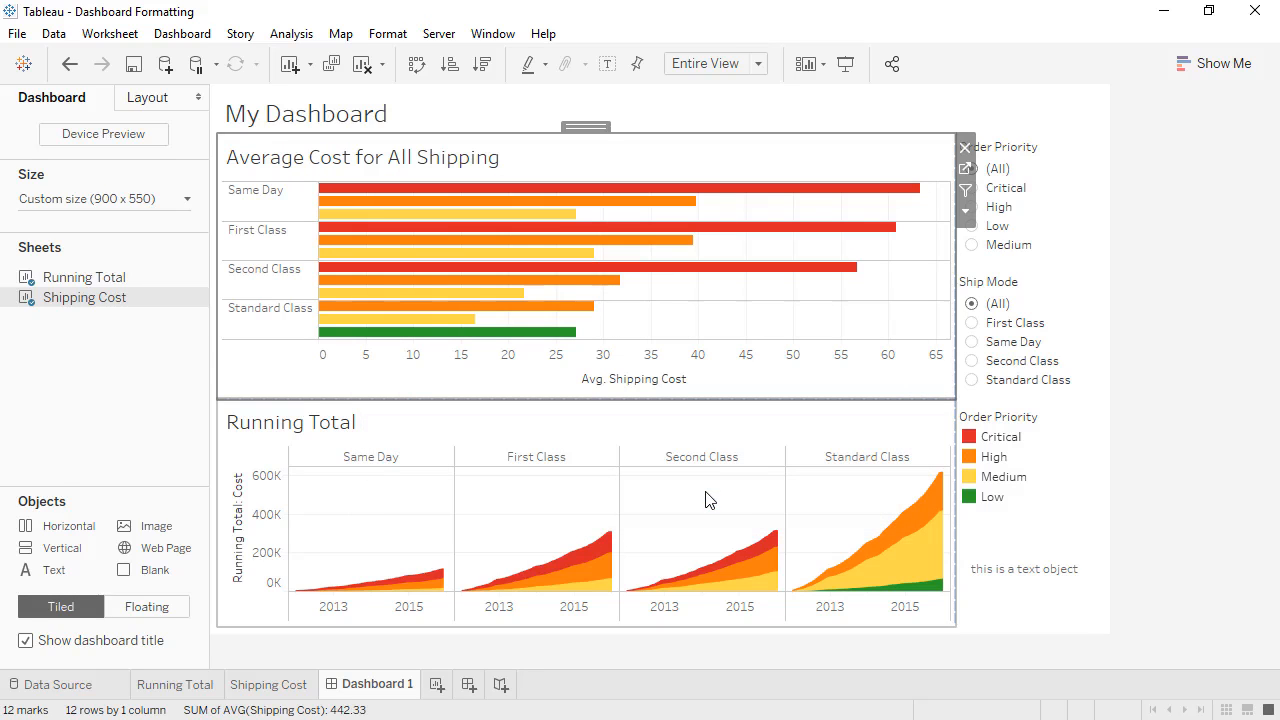
Check the dynamic chart title by filtering Ship Mode to Standard Class, Same Day and back to all modes.
{"action": "left_click", "coordinate": [970, 381]}
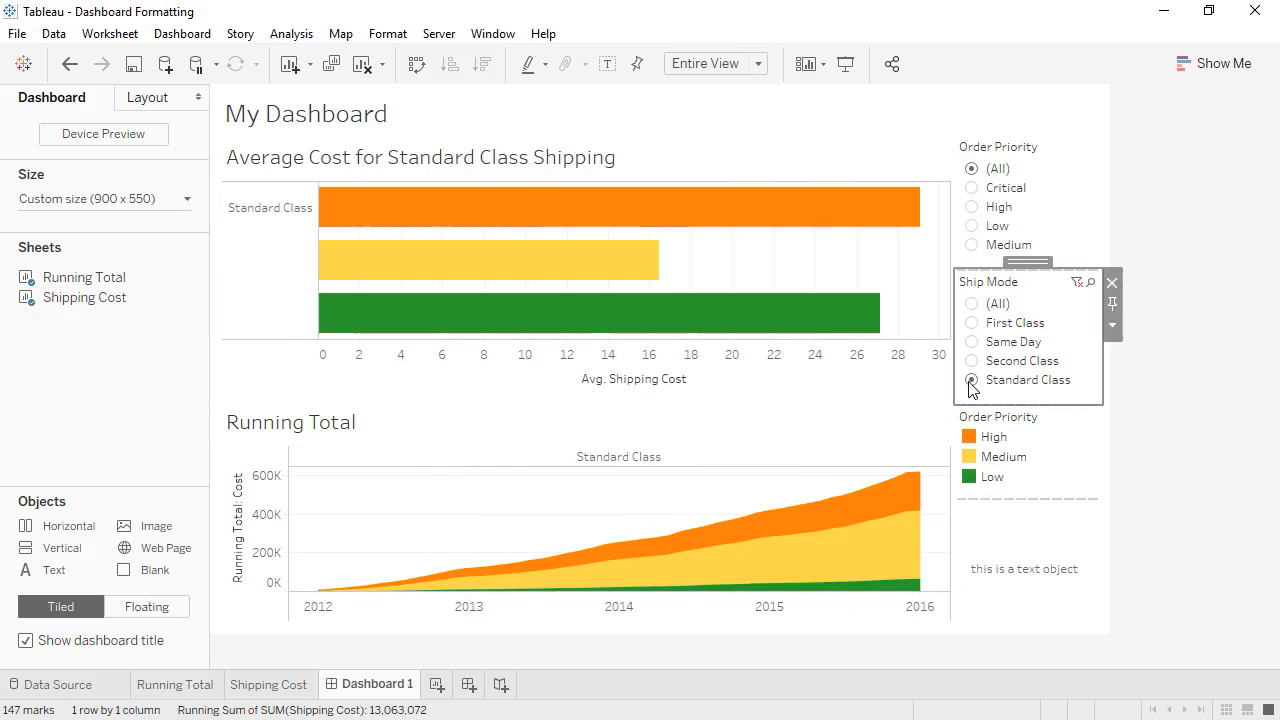
{"action": "left_click", "coordinate": [972, 342]}
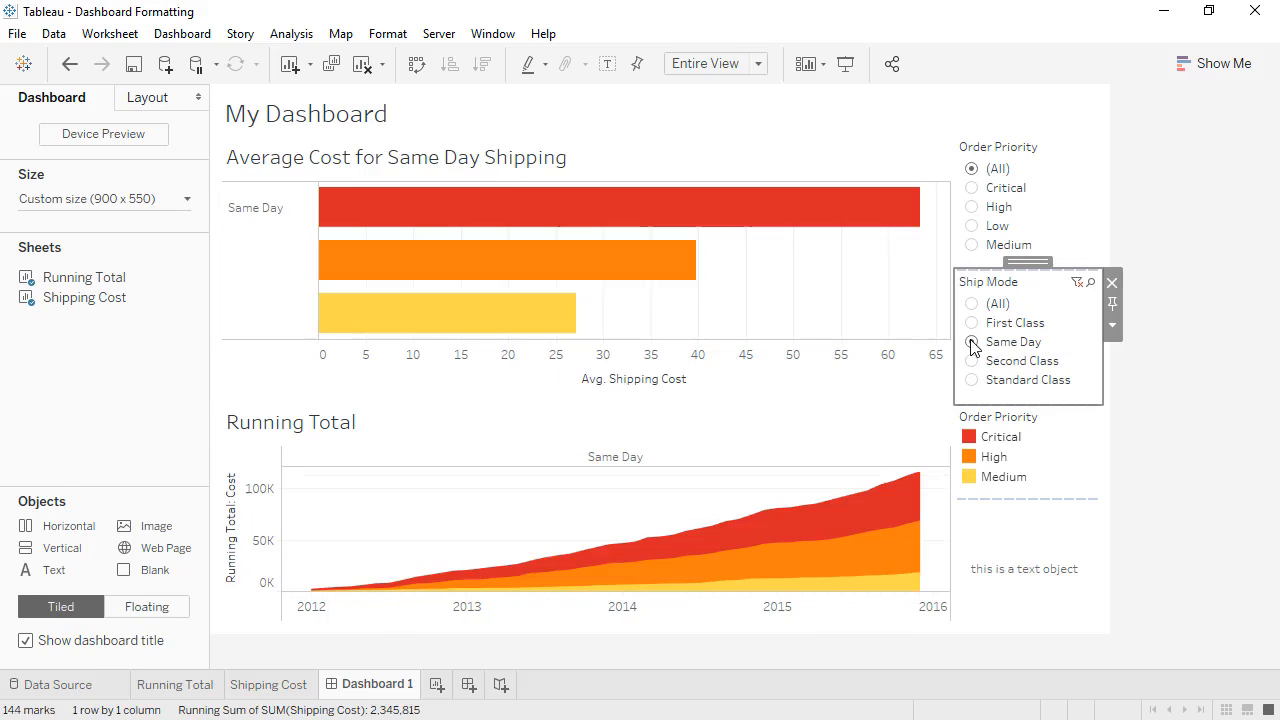
{"action": "left_click", "coordinate": [972, 305]}
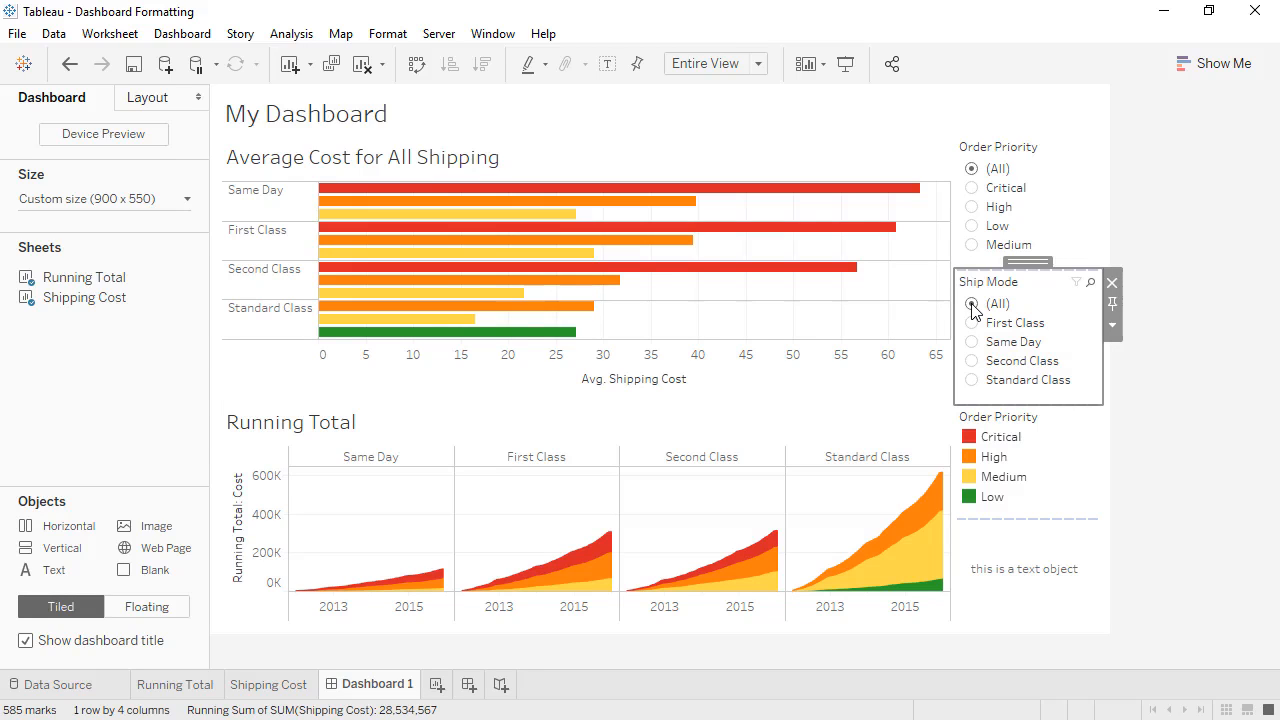
Set the font of the Ship Mode row headers in the average cost chart to Tempus Sans ITC.
{"action": "left_click", "coordinate": [245, 278]}
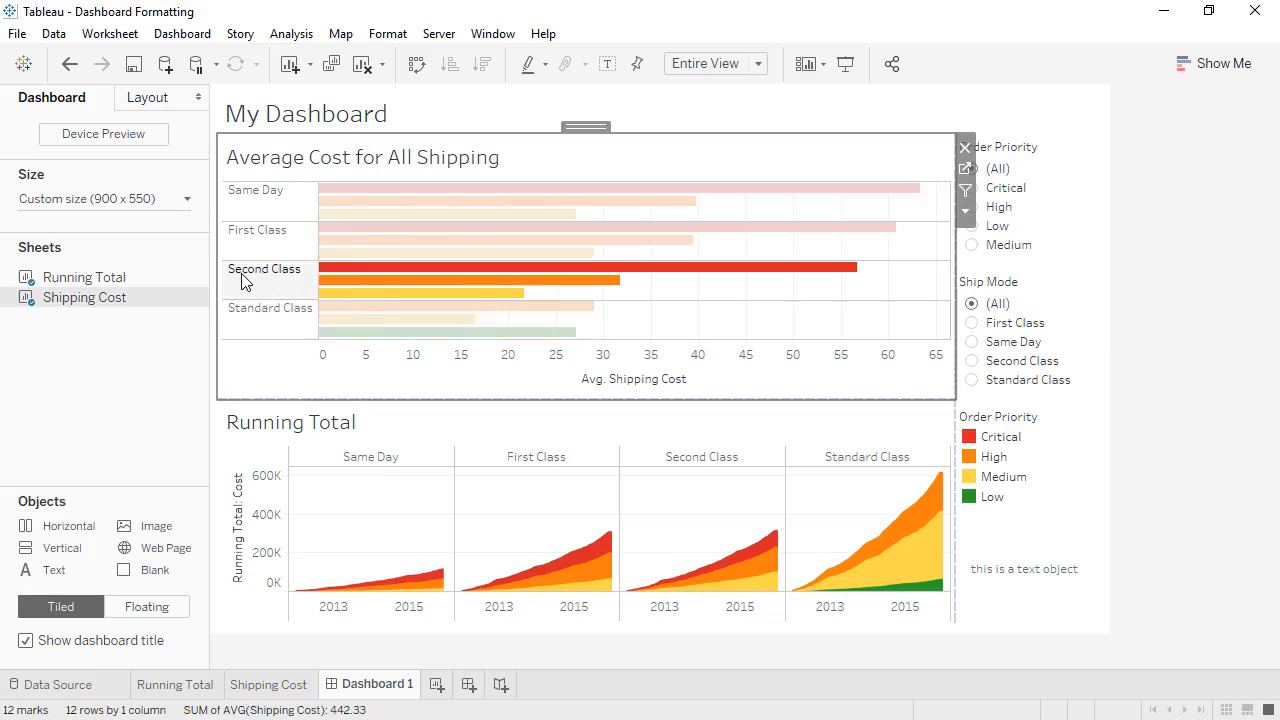
{"action": "right_click", "coordinate": [243, 281]}
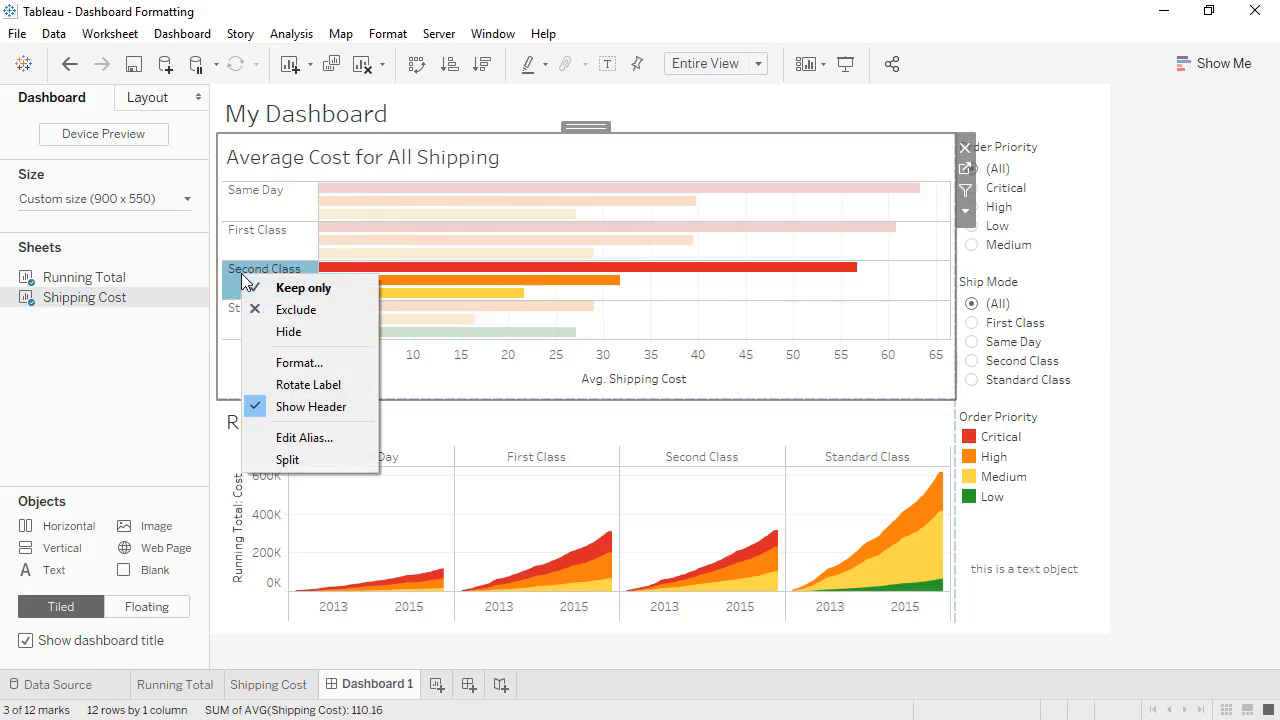
{"action": "left_click", "coordinate": [263, 363]}
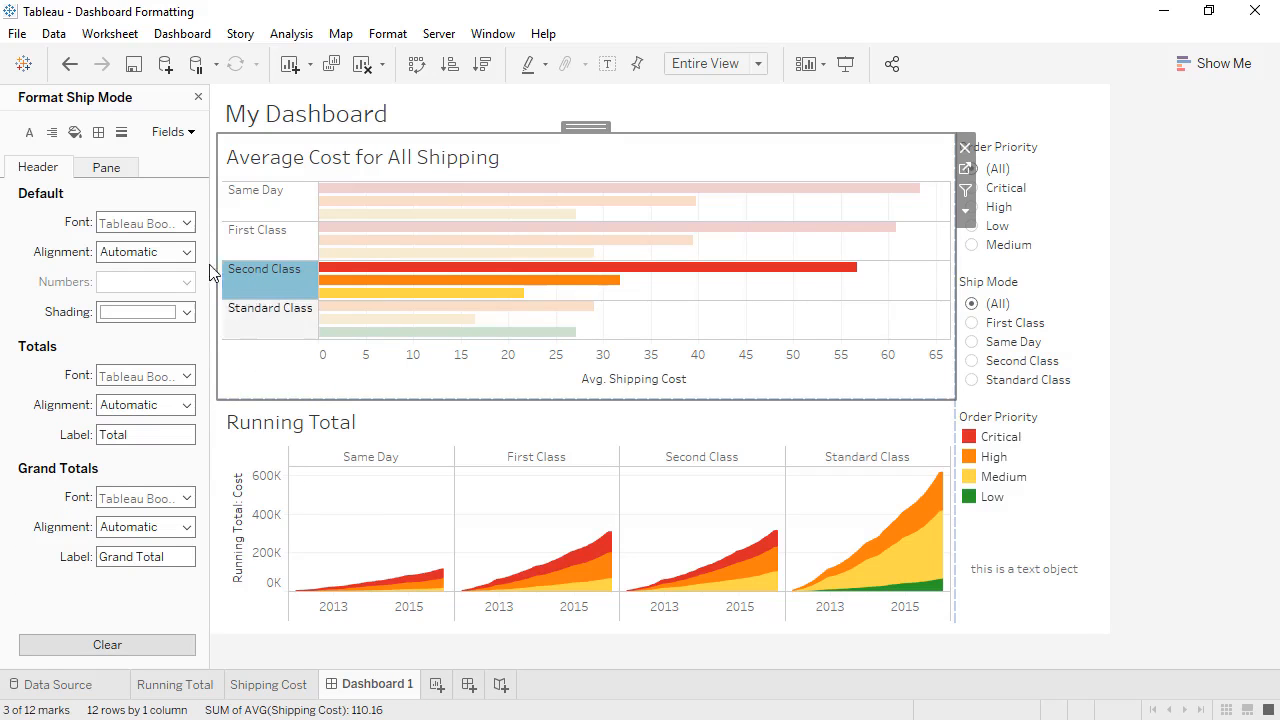
{"action": "left_click", "coordinate": [189, 224]}
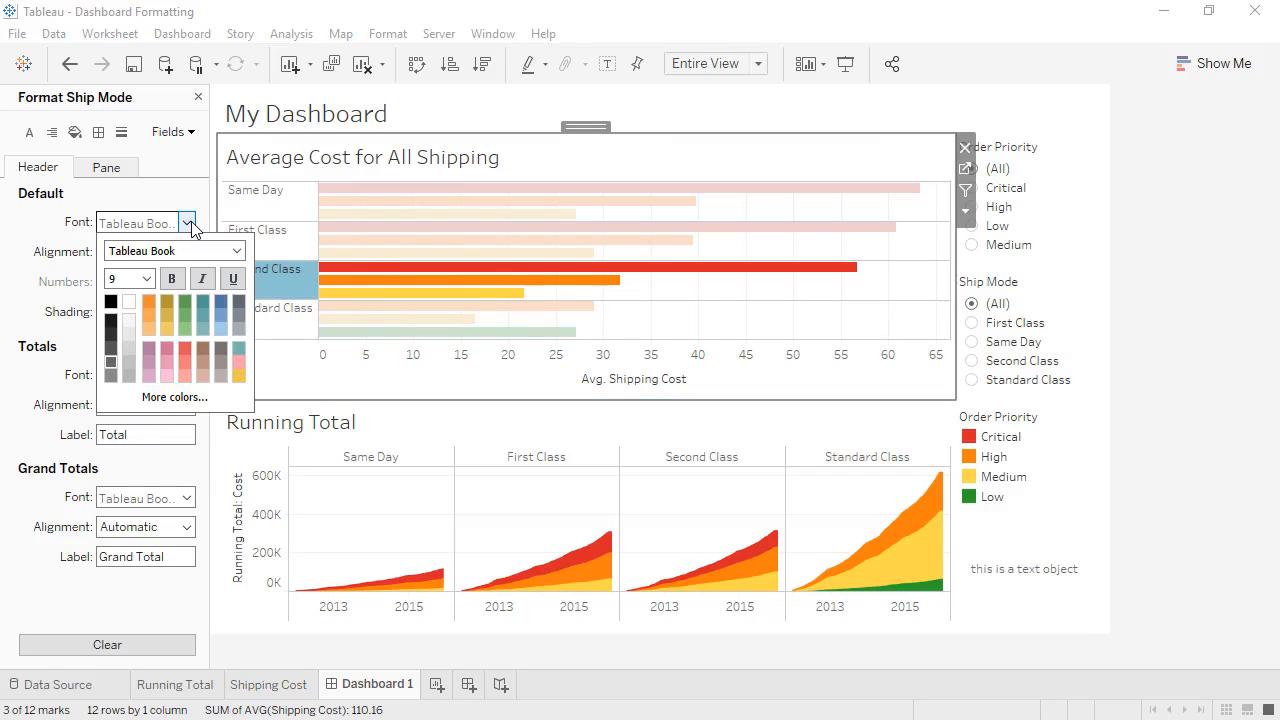
{"action": "left_click", "coordinate": [237, 251]}
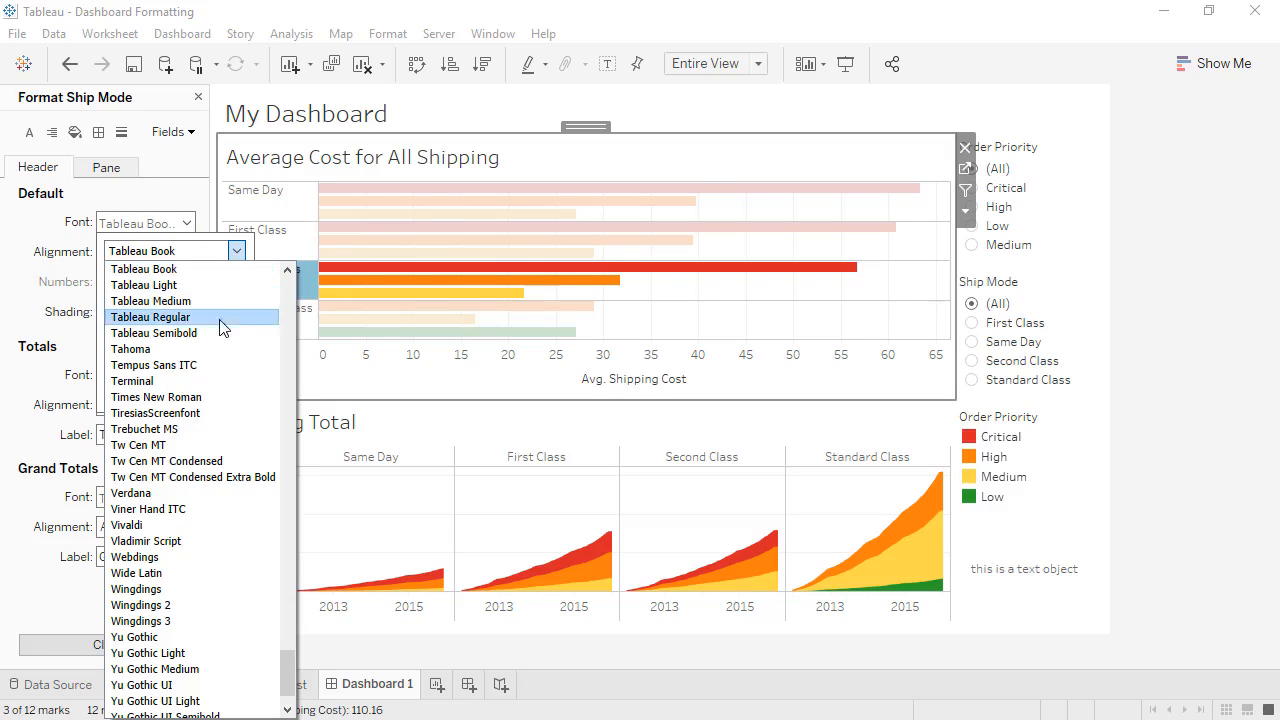
{"action": "left_click", "coordinate": [221, 364]}
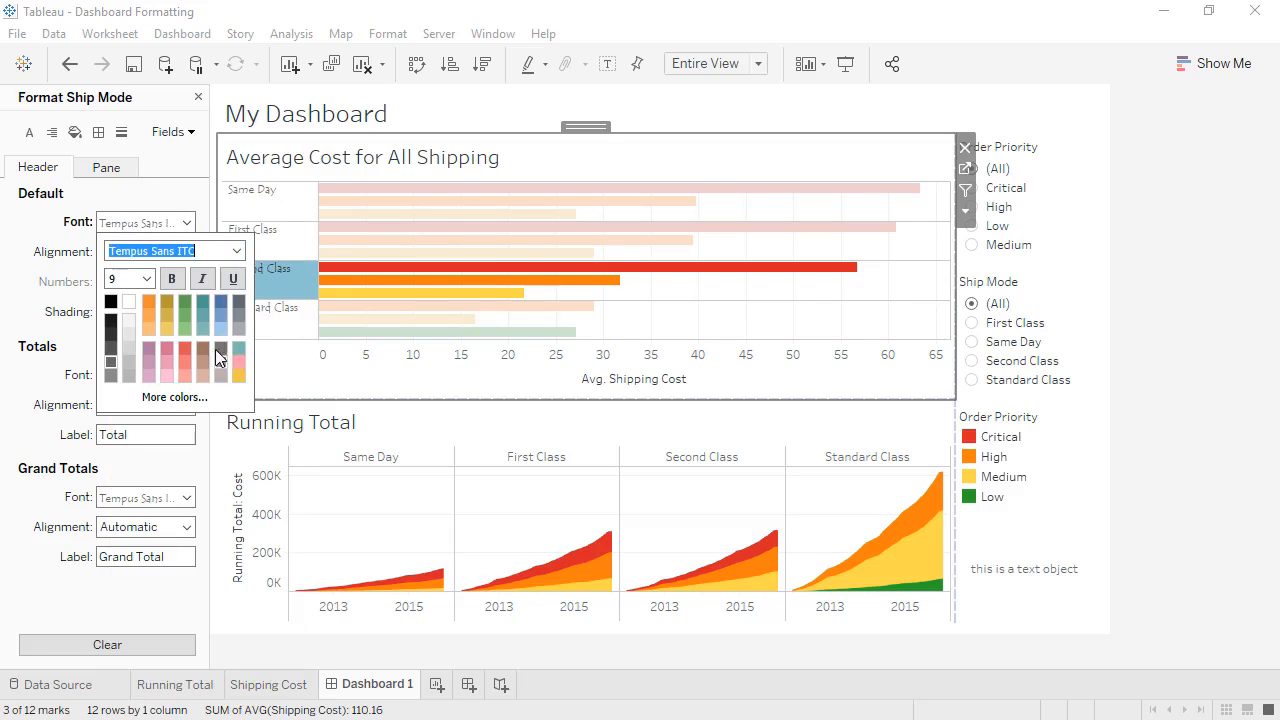
{"action": "left_click", "coordinate": [195, 207]}
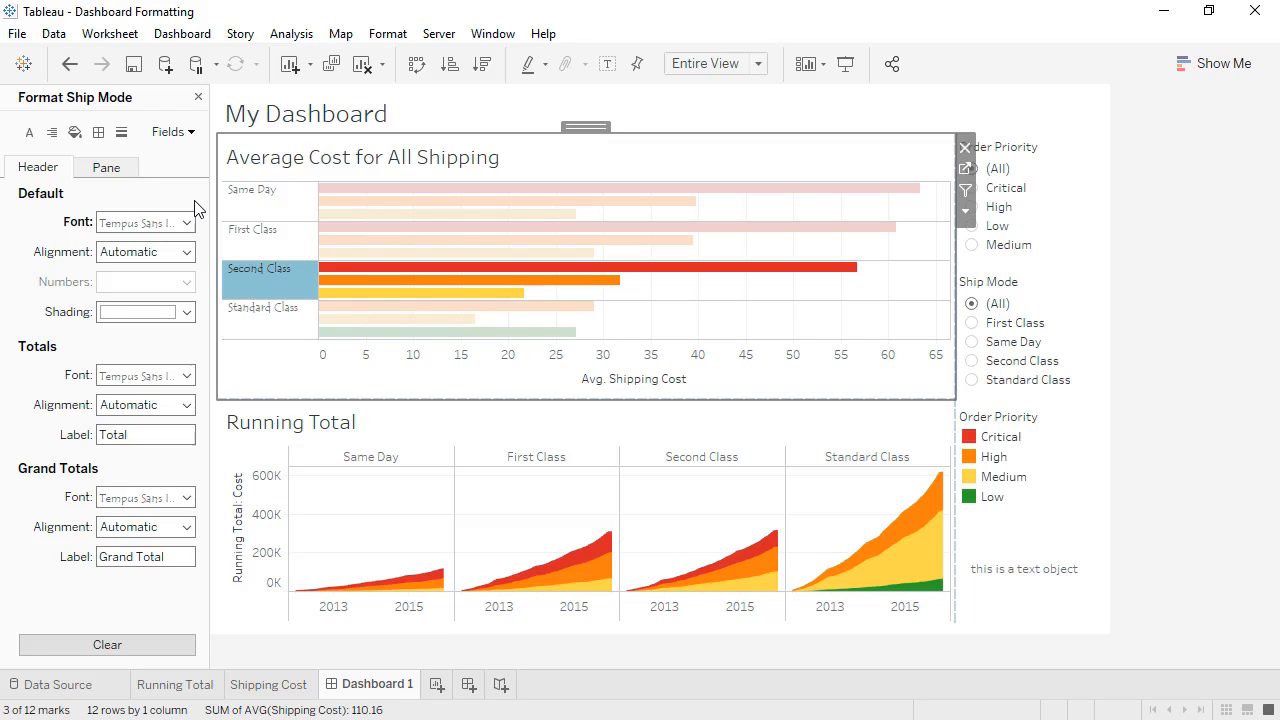
{"action": "left_click", "coordinate": [247, 281]}
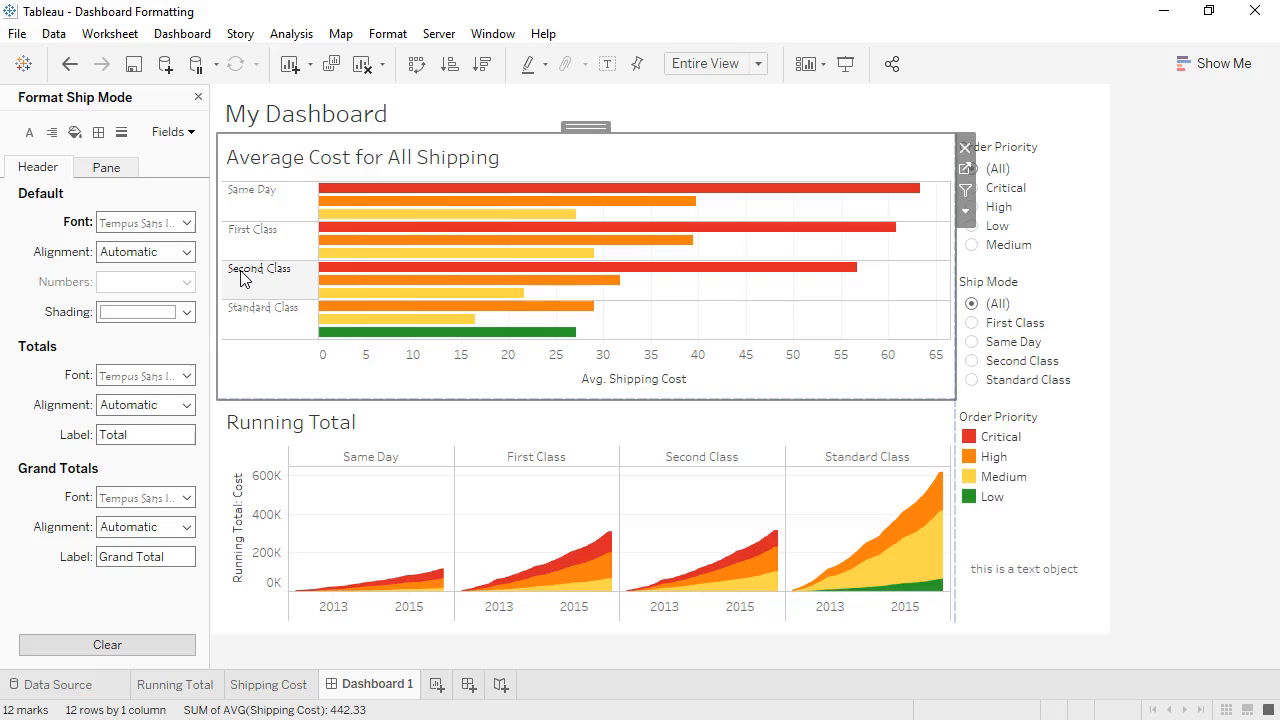
Set the dashboard title font to Viner Hand ITC in the dashboard formatting.
{"action": "left_click", "coordinate": [385, 36]}
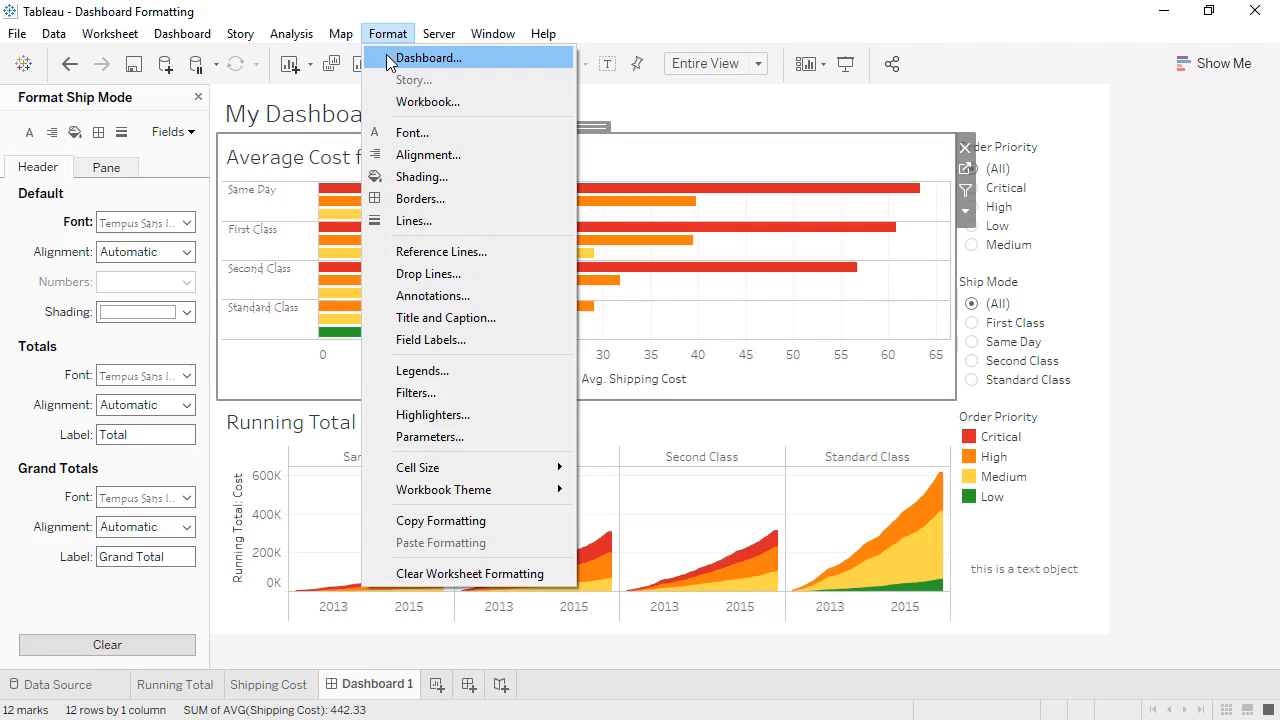
{"action": "left_click", "coordinate": [420, 58]}
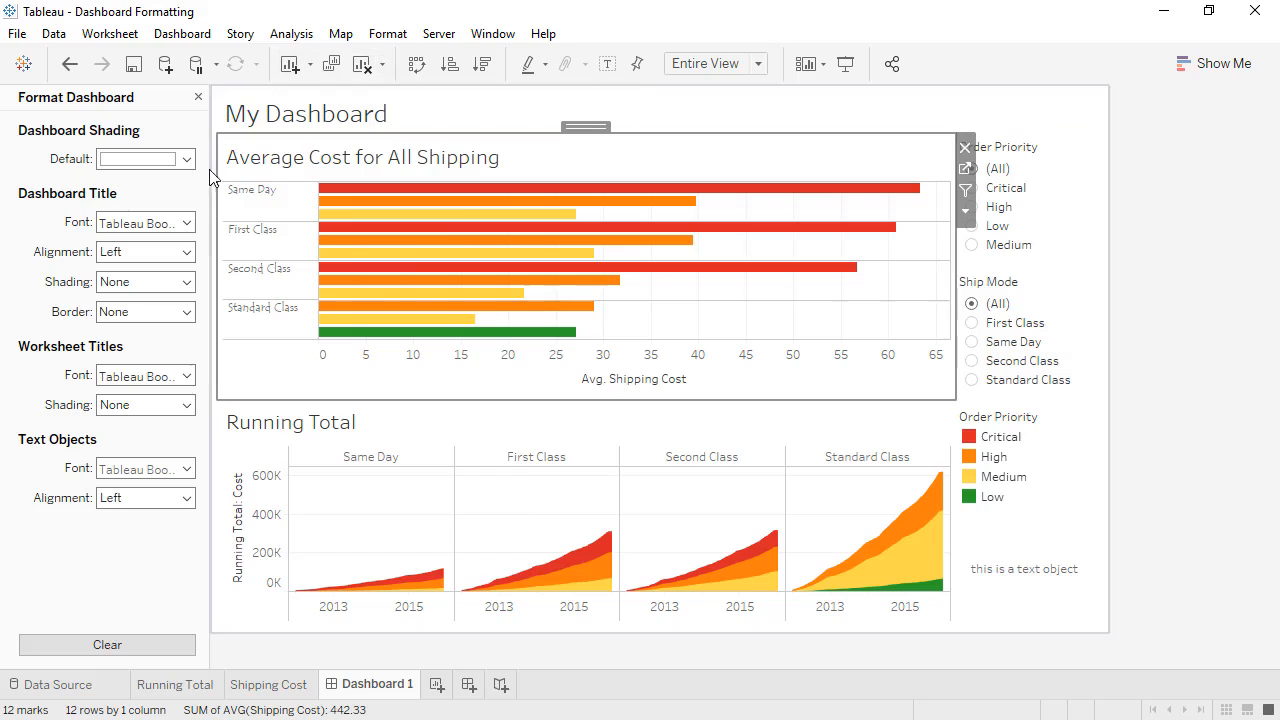
{"action": "left_click", "coordinate": [188, 223]}
{"action": "left_click", "coordinate": [236, 251]}
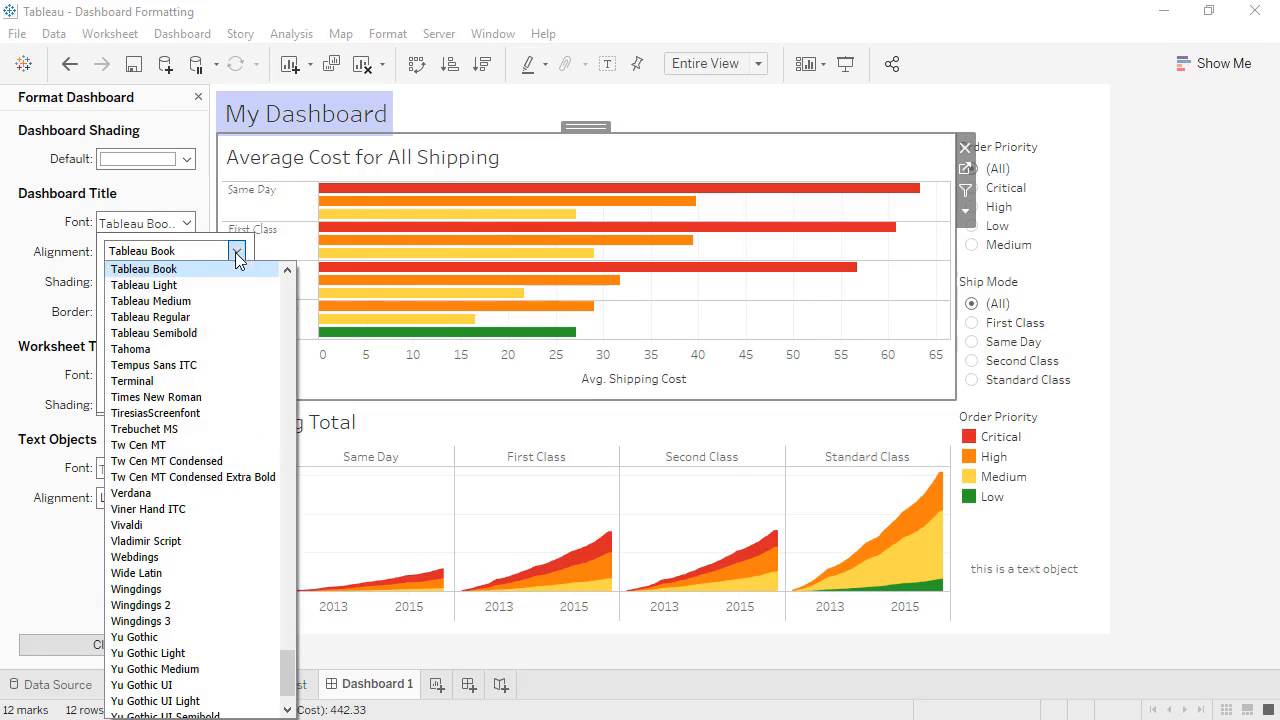
{"action": "left_click", "coordinate": [197, 509]}
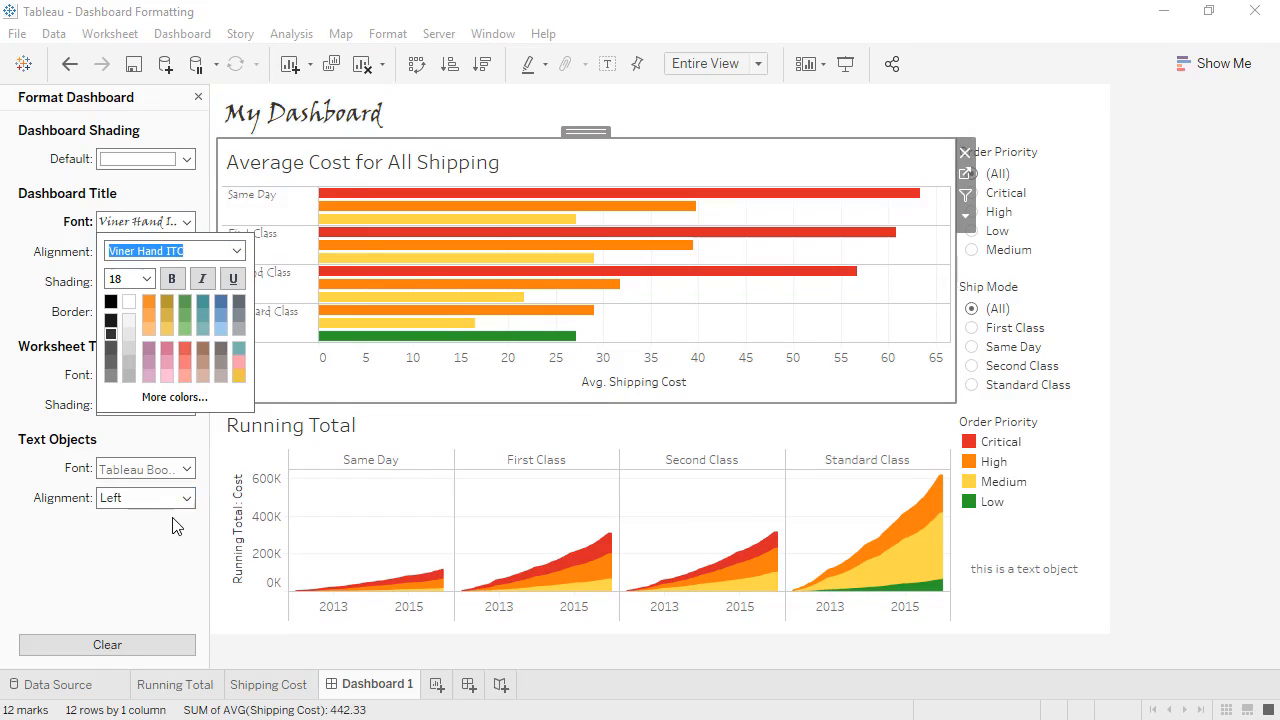
{"action": "left_click", "coordinate": [174, 522]}
Set the font of the dashboard's text objects to Wide Latin.
{"action": "left_click", "coordinate": [187, 469]}
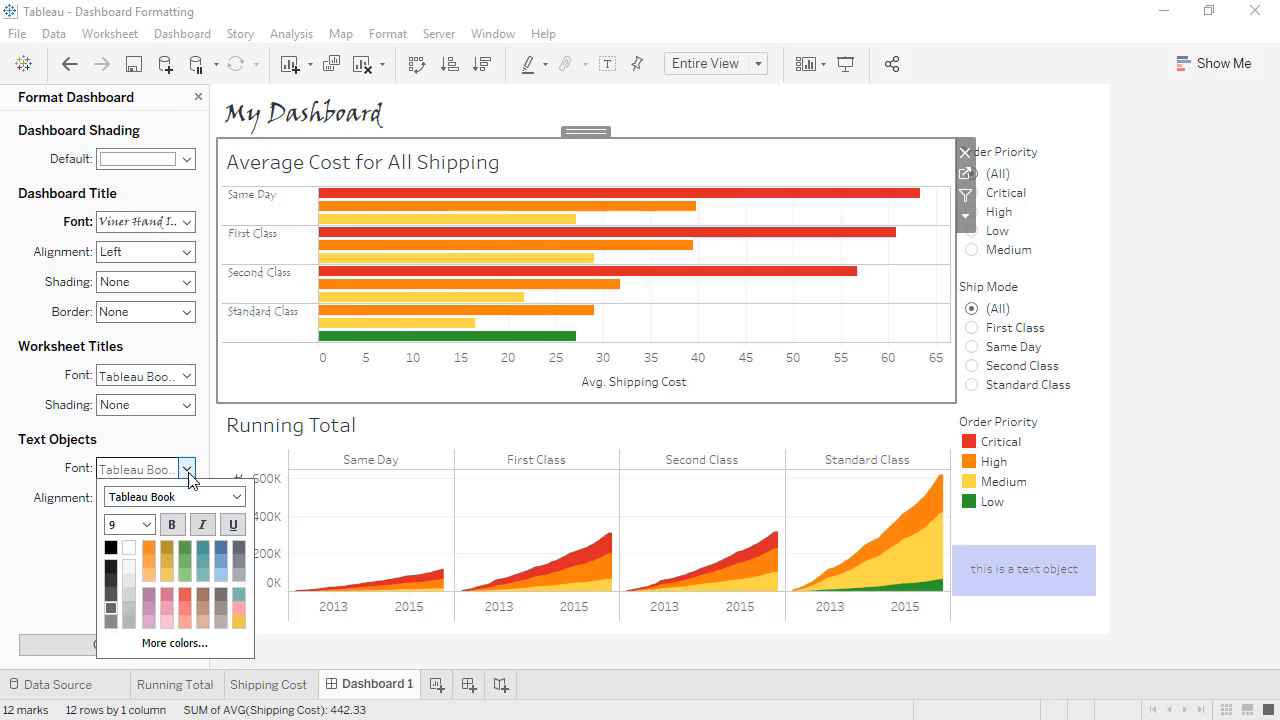
{"action": "left_click", "coordinate": [237, 497]}
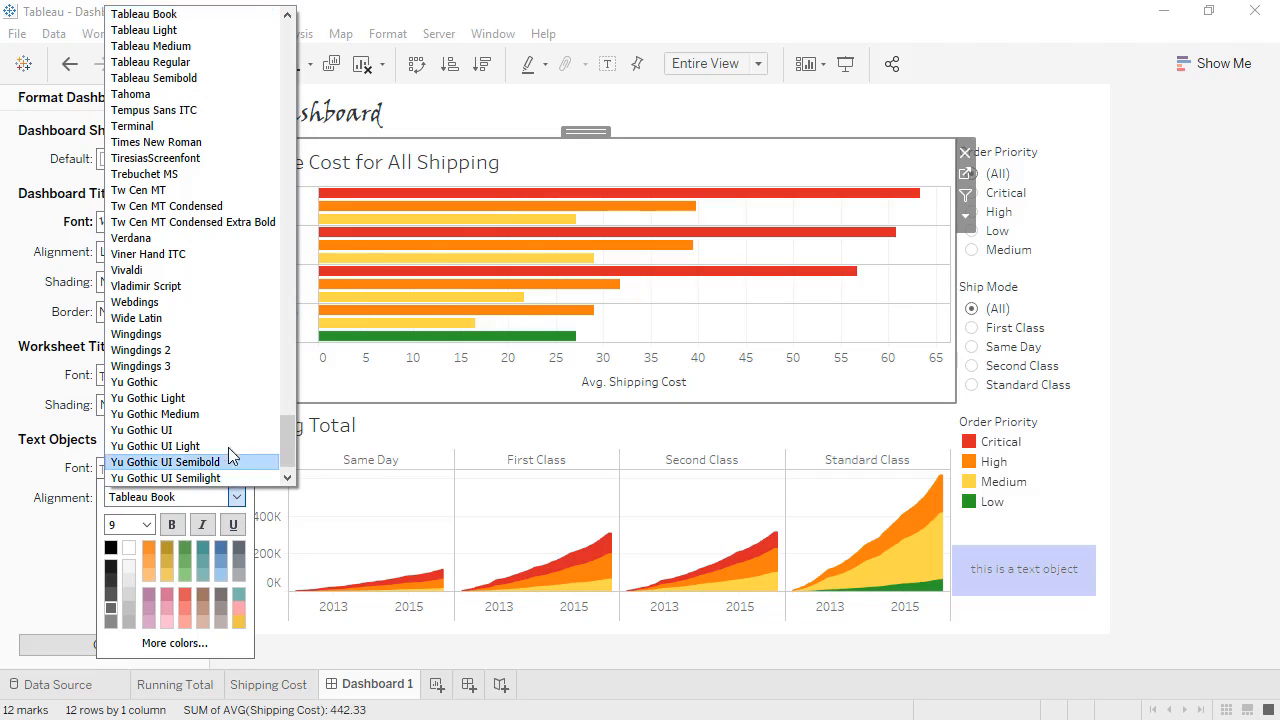
{"action": "left_click", "coordinate": [193, 317]}
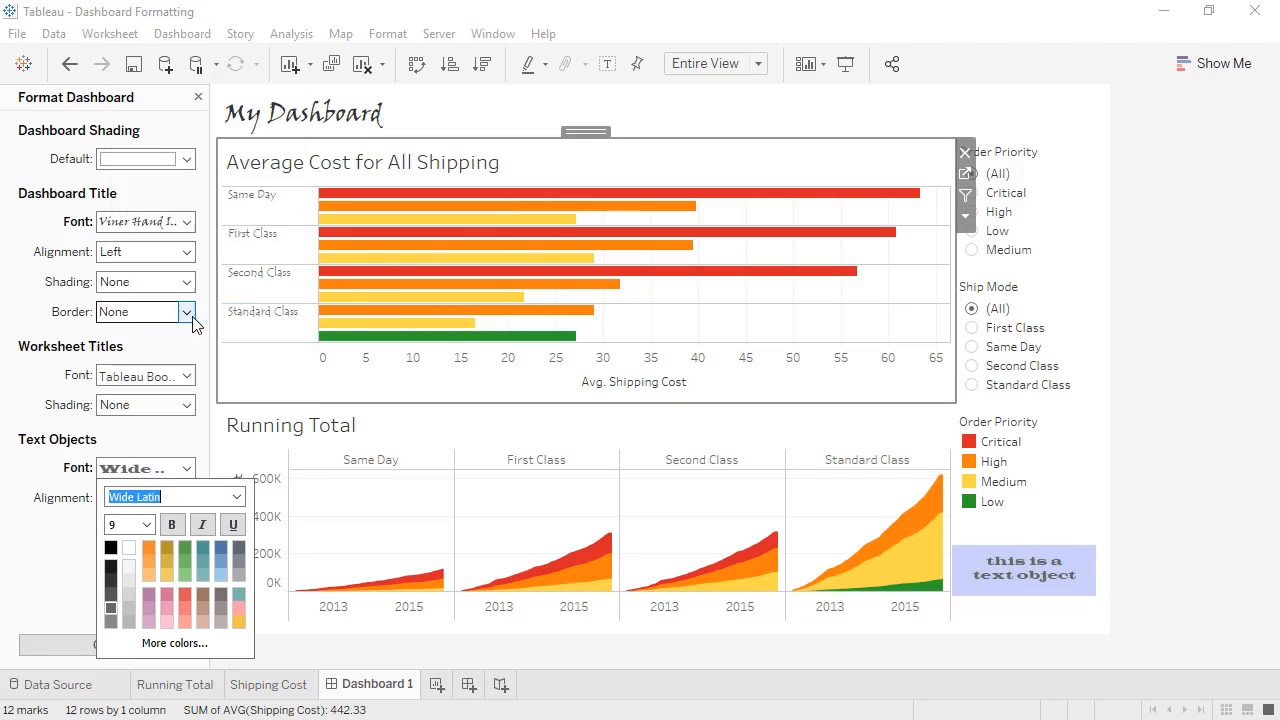
{"action": "left_click", "coordinate": [63, 551]}
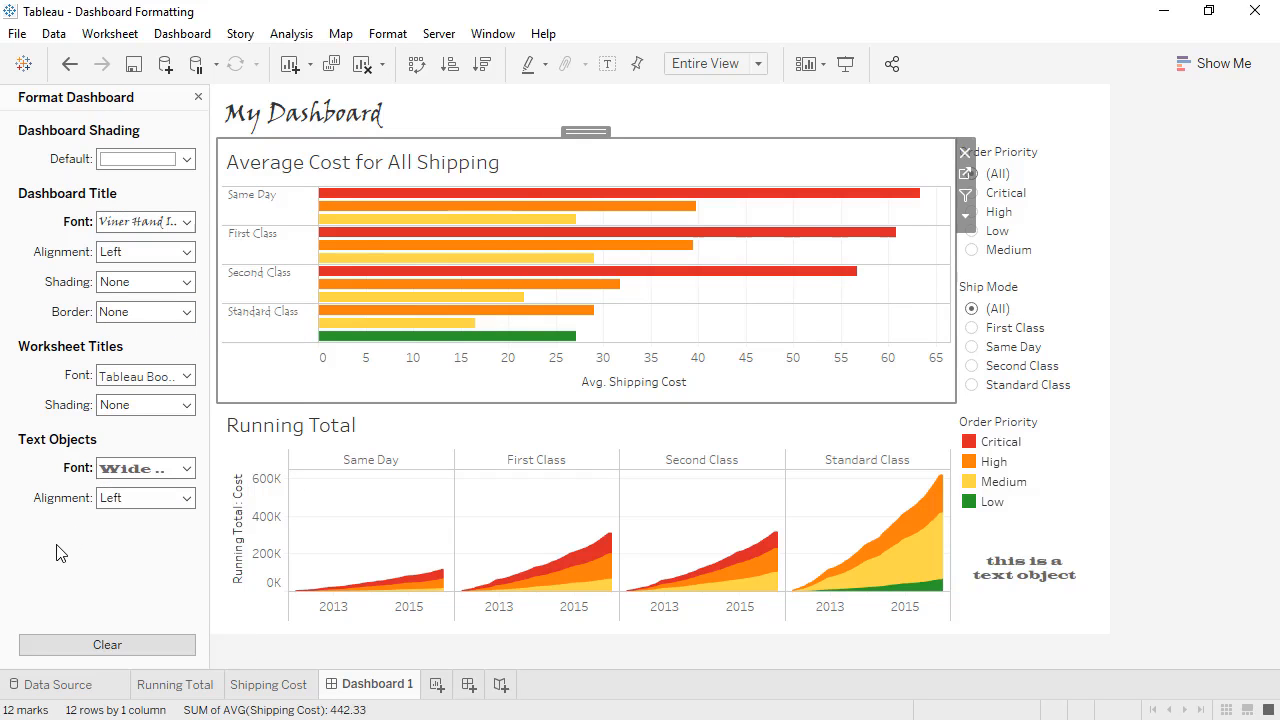
Apply Tableau Book as the font for all text in the whole workbook.
{"action": "left_click", "coordinate": [388, 36]}
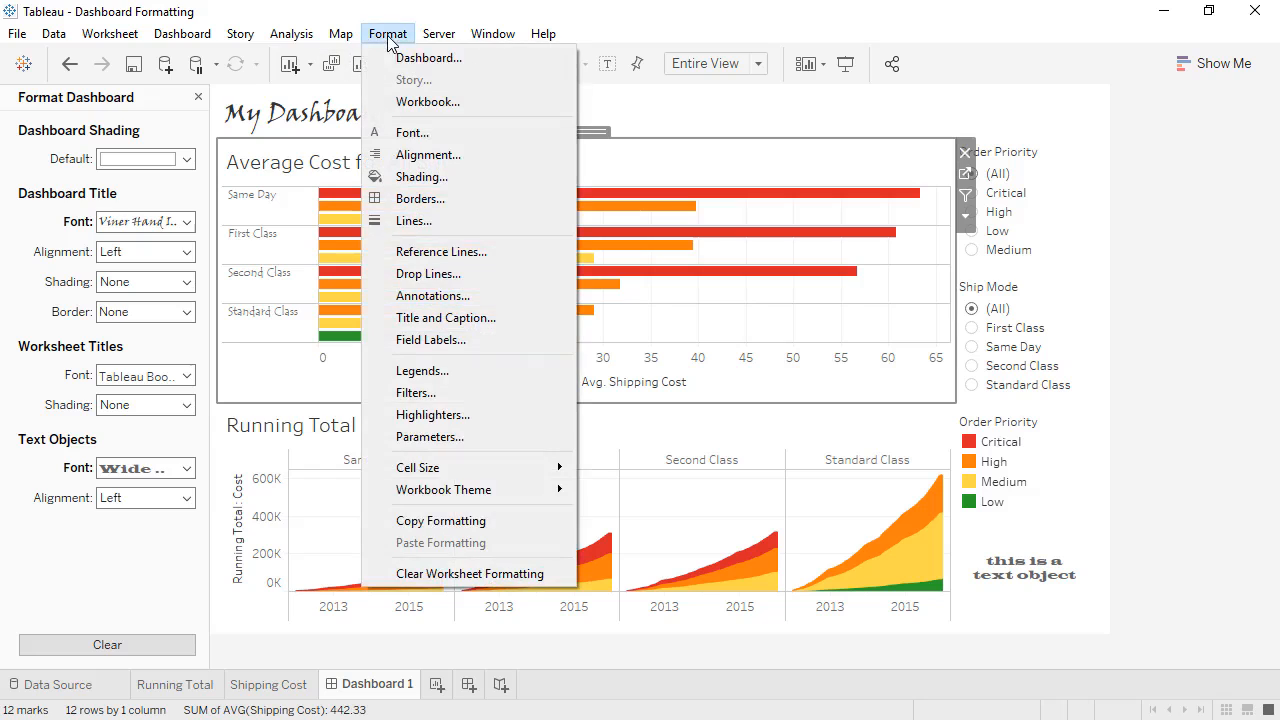
{"action": "left_click", "coordinate": [403, 103]}
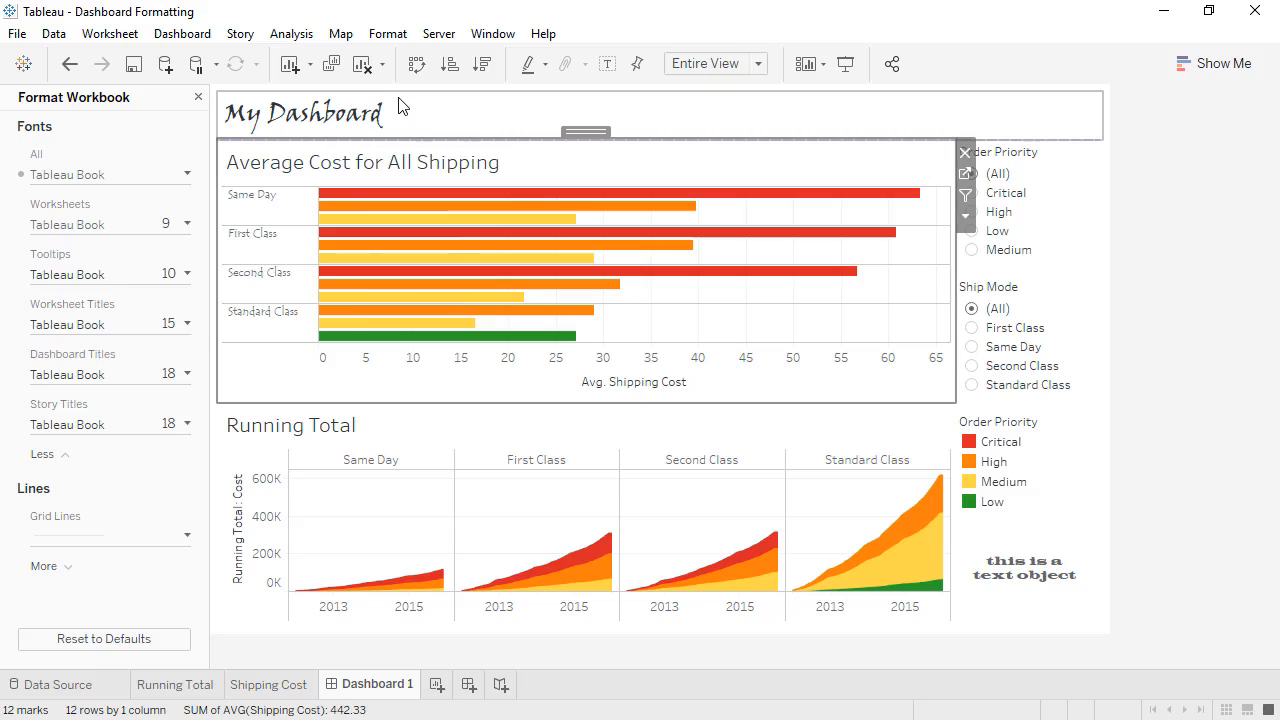
{"action": "left_click", "coordinate": [128, 185]}
{"action": "left_click", "coordinate": [159, 211]}
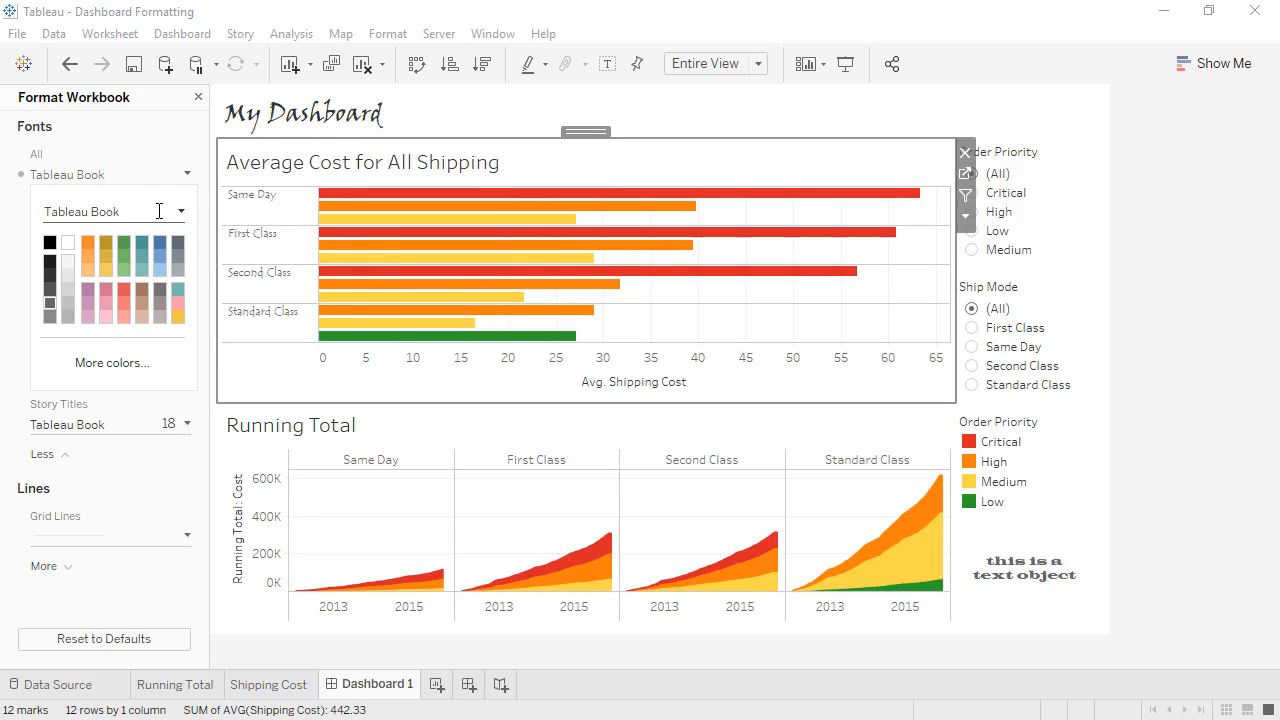
{"action": "key", "text": "Return"}
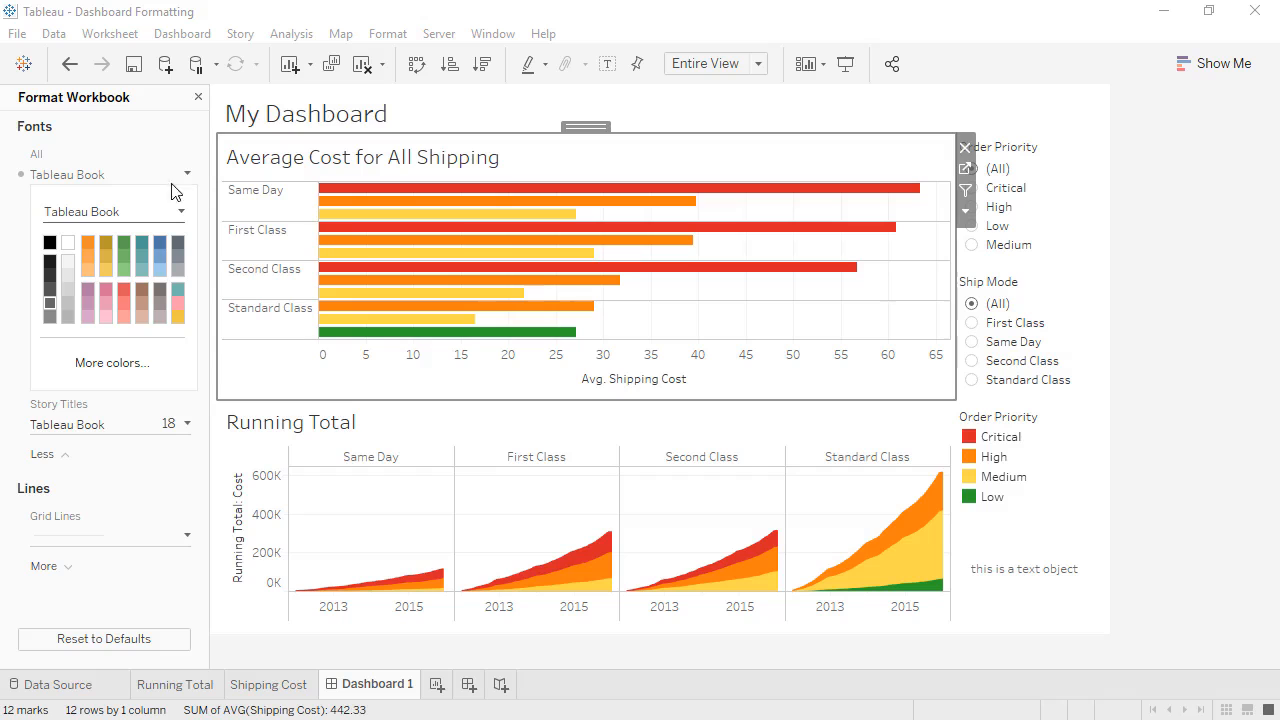
Set the dashboard's default shading to a light purple.
{"action": "left_click", "coordinate": [376, 36]}
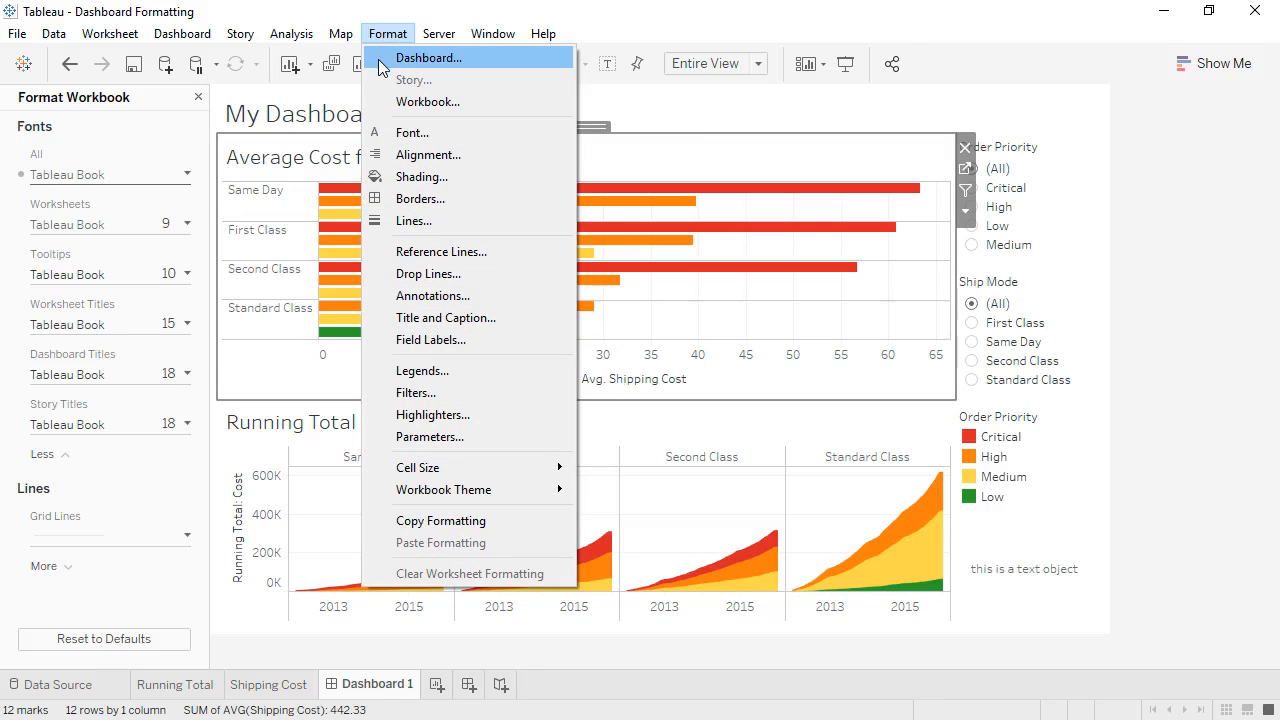
{"action": "left_click", "coordinate": [382, 60]}
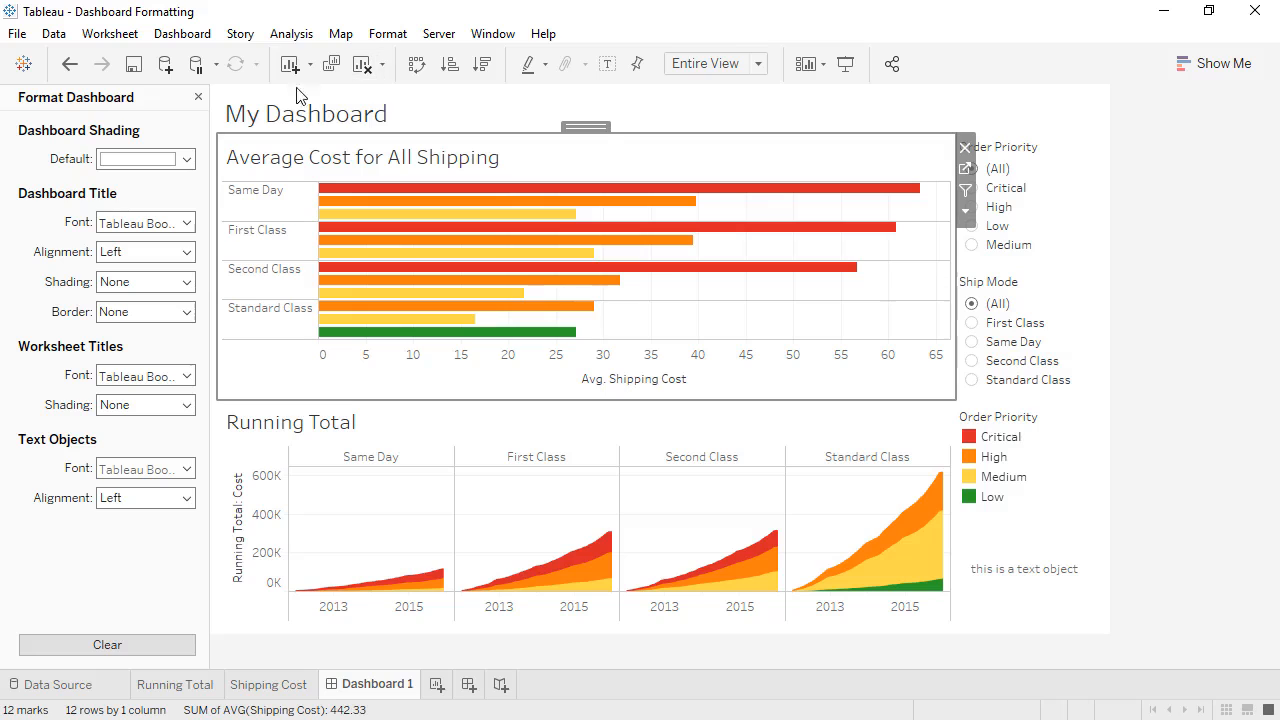
{"action": "left_click", "coordinate": [188, 160]}
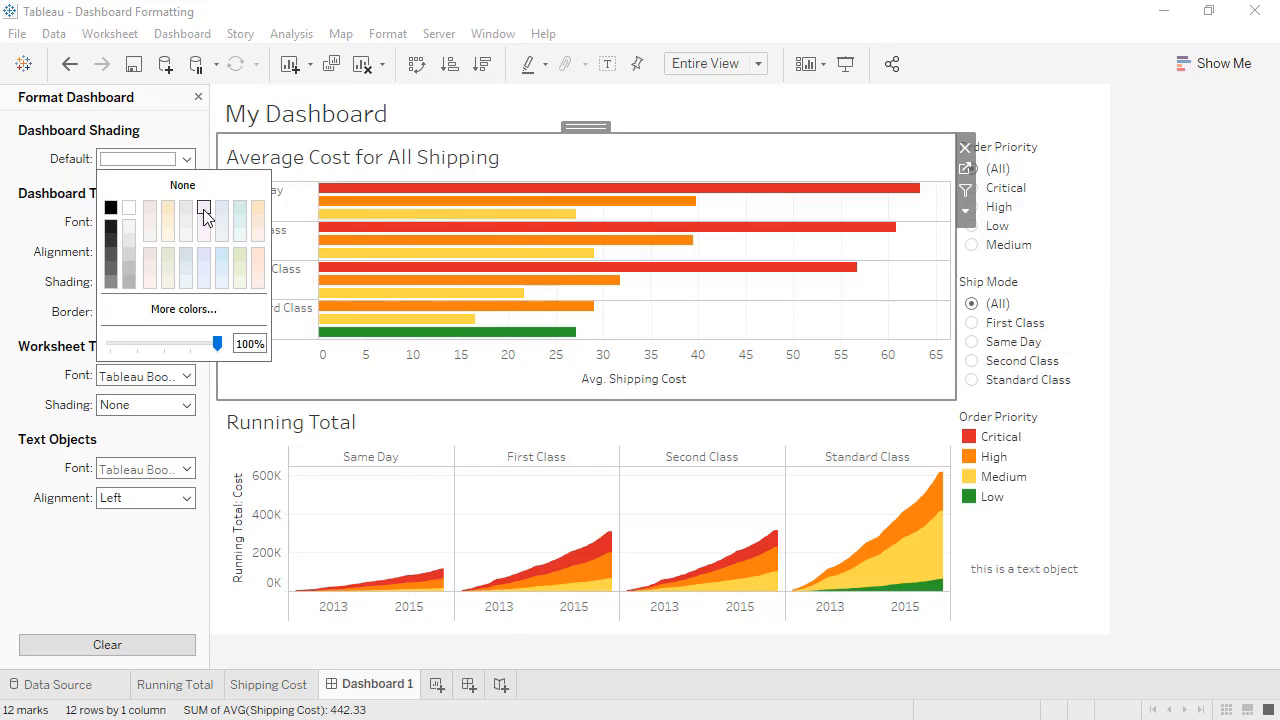
{"action": "left_click", "coordinate": [205, 216]}
{"action": "left_click", "coordinate": [195, 140]}
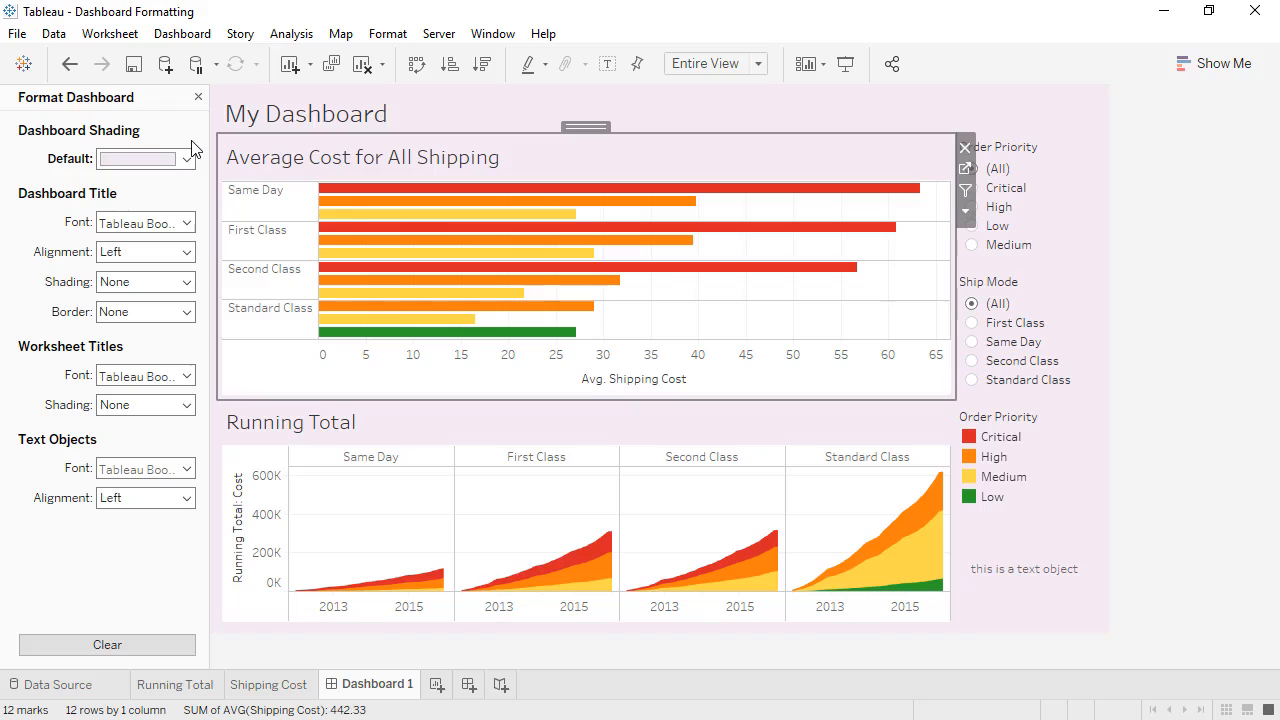
Shade the worksheet background of the average shipping cost chart light purple and close its formatting.
{"action": "right_click", "coordinate": [637, 300]}
{"action": "left_click", "coordinate": [675, 385]}
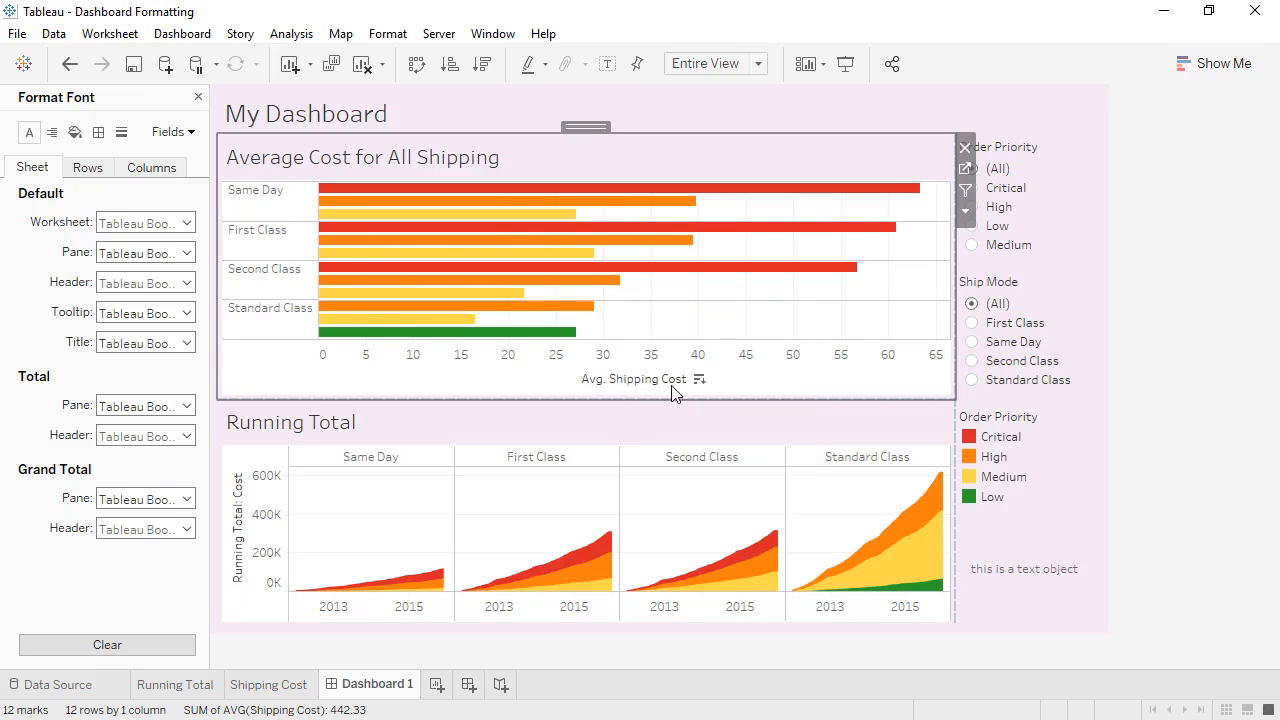
{"action": "left_click", "coordinate": [75, 133]}
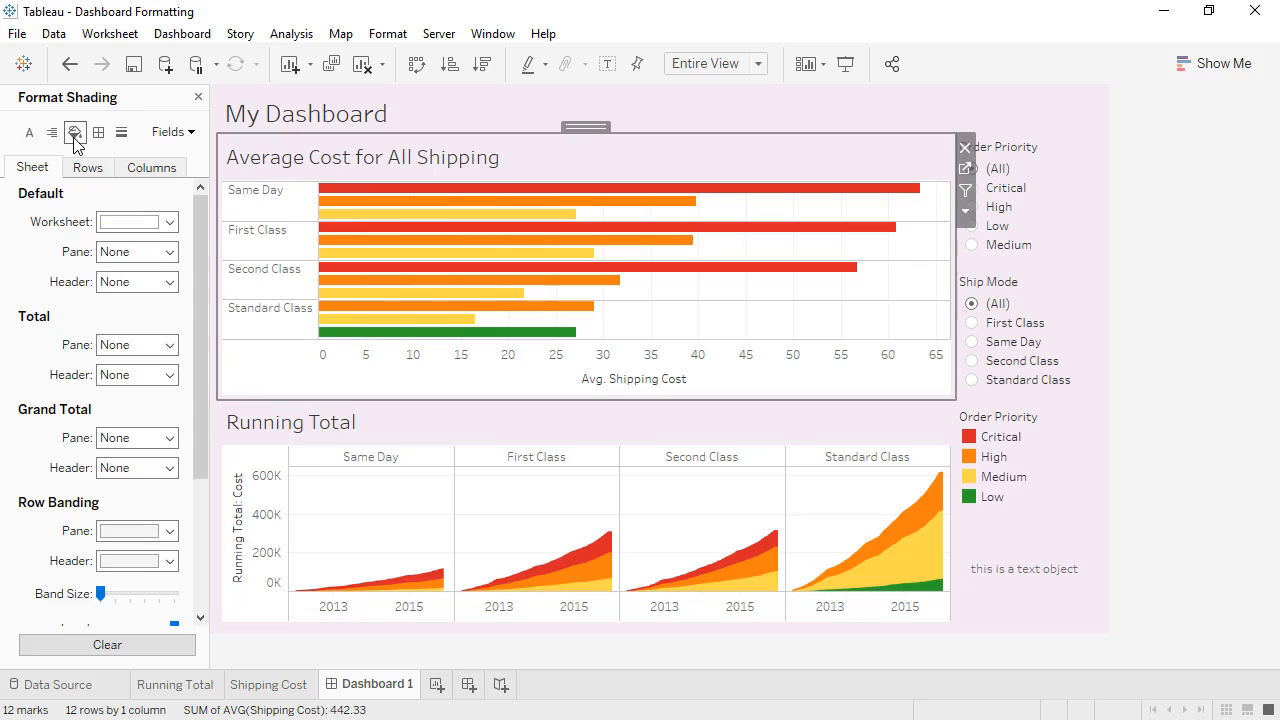
{"action": "left_click", "coordinate": [170, 222]}
{"action": "left_click", "coordinate": [204, 271]}
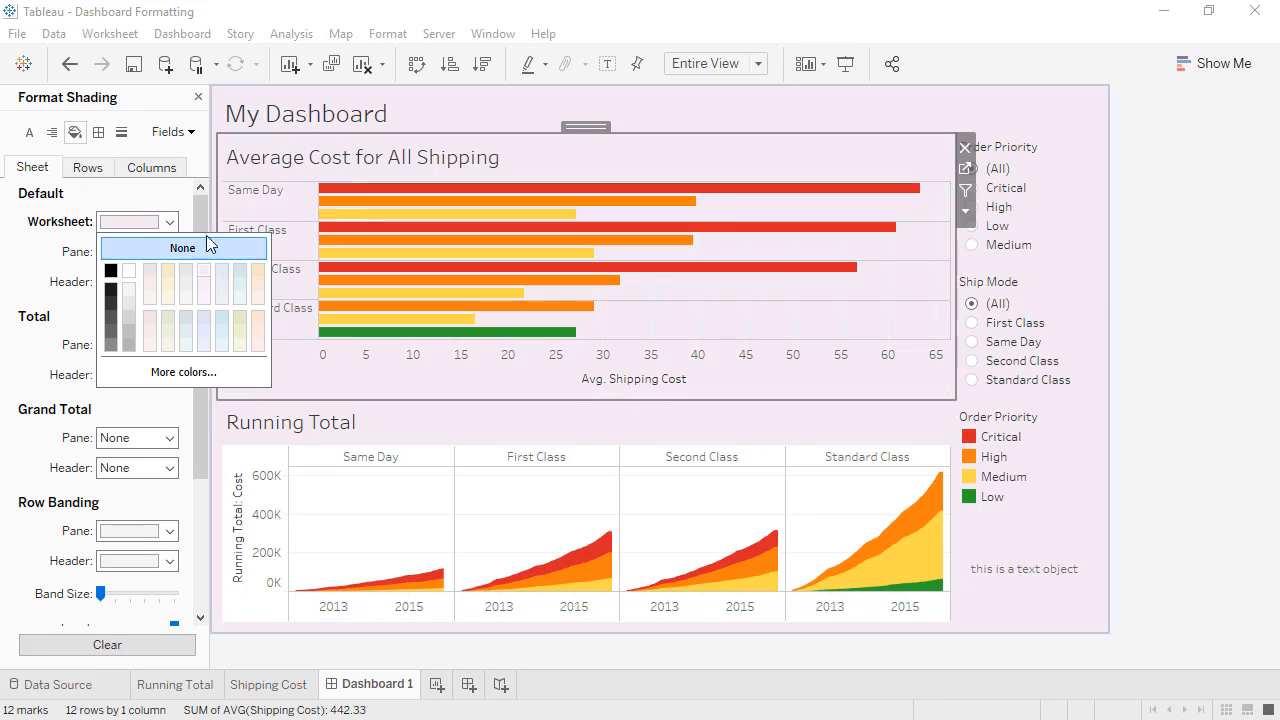
{"action": "left_click", "coordinate": [189, 211]}
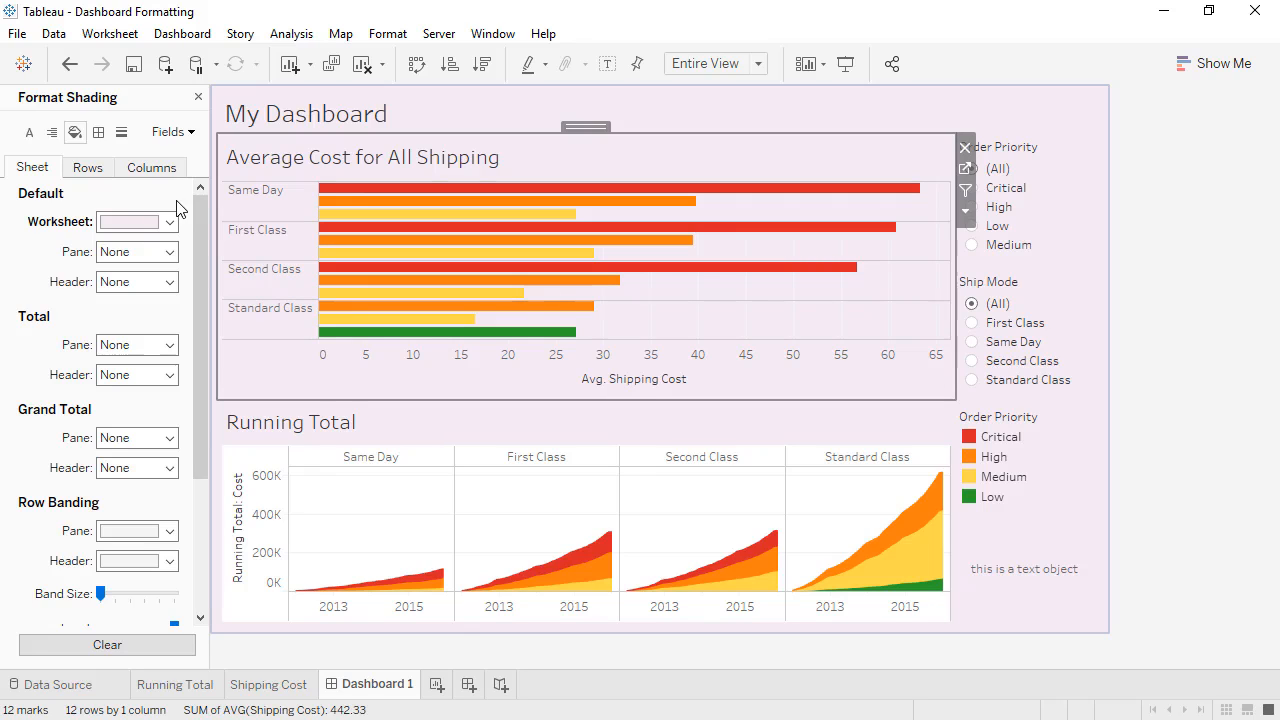
{"action": "left_click", "coordinate": [198, 97]}
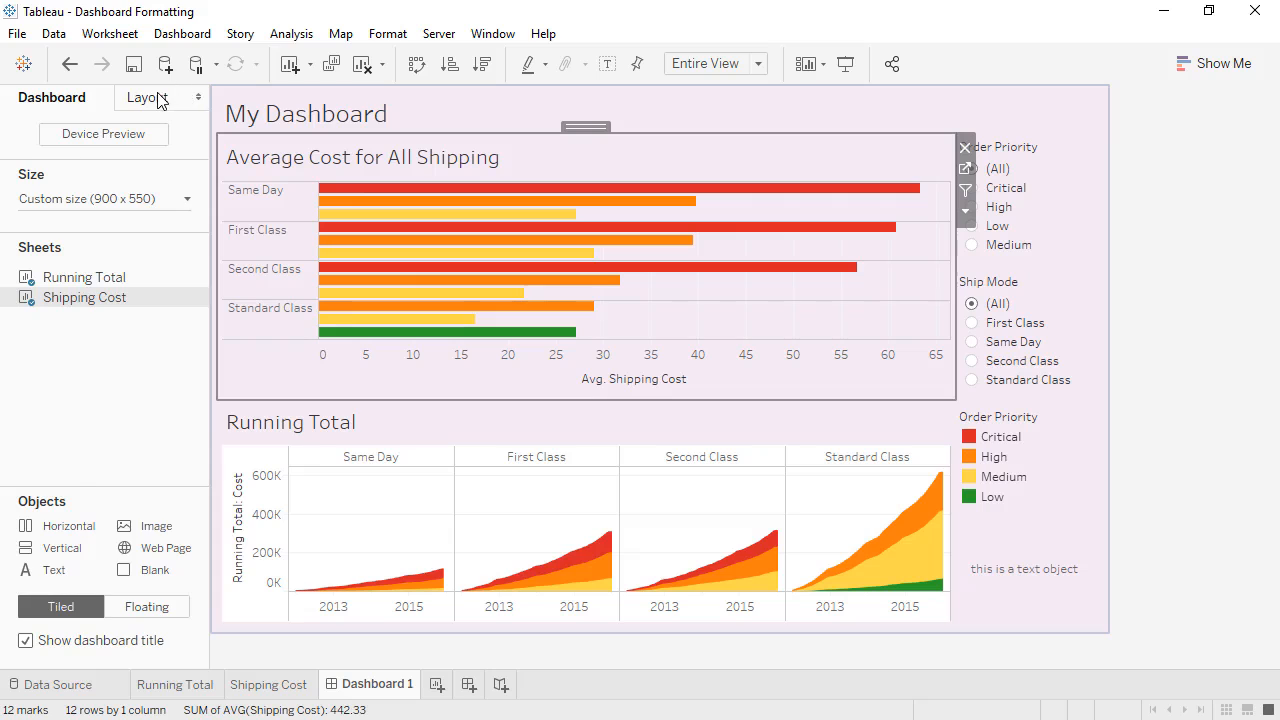
Expand the item hierarchy in the dashboard's layout settings and select the vertical container holding the filters and color legend.
{"action": "left_click", "coordinate": [157, 94]}
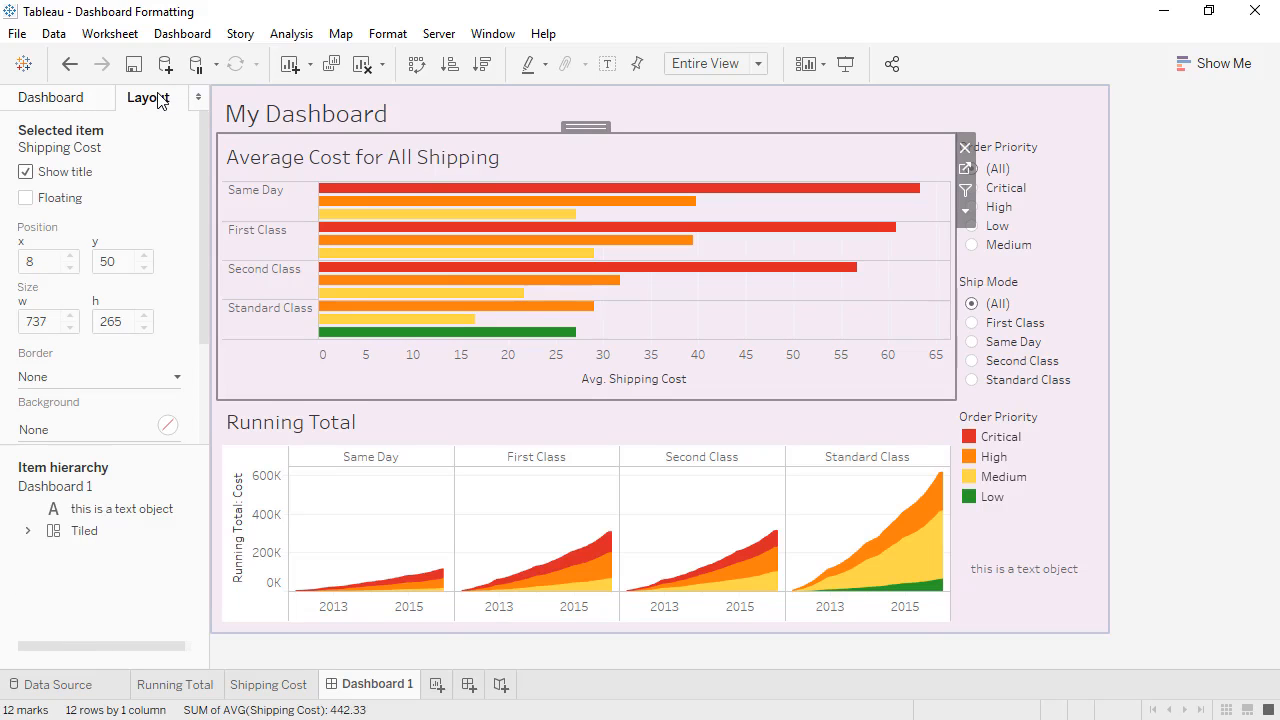
{"action": "left_click_drag", "start_coordinate": [212, 489], "coordinate": [282, 495]}
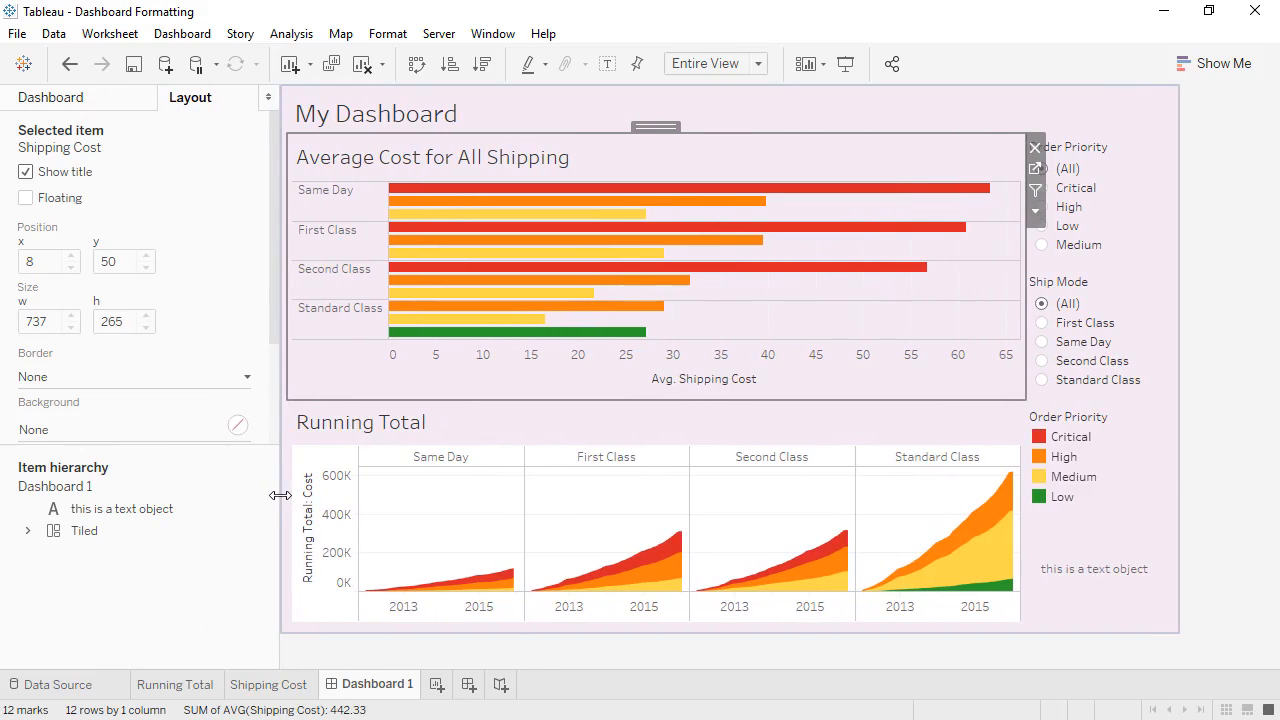
{"action": "left_click", "coordinate": [26, 532]}
{"action": "left_click", "coordinate": [47, 554]}
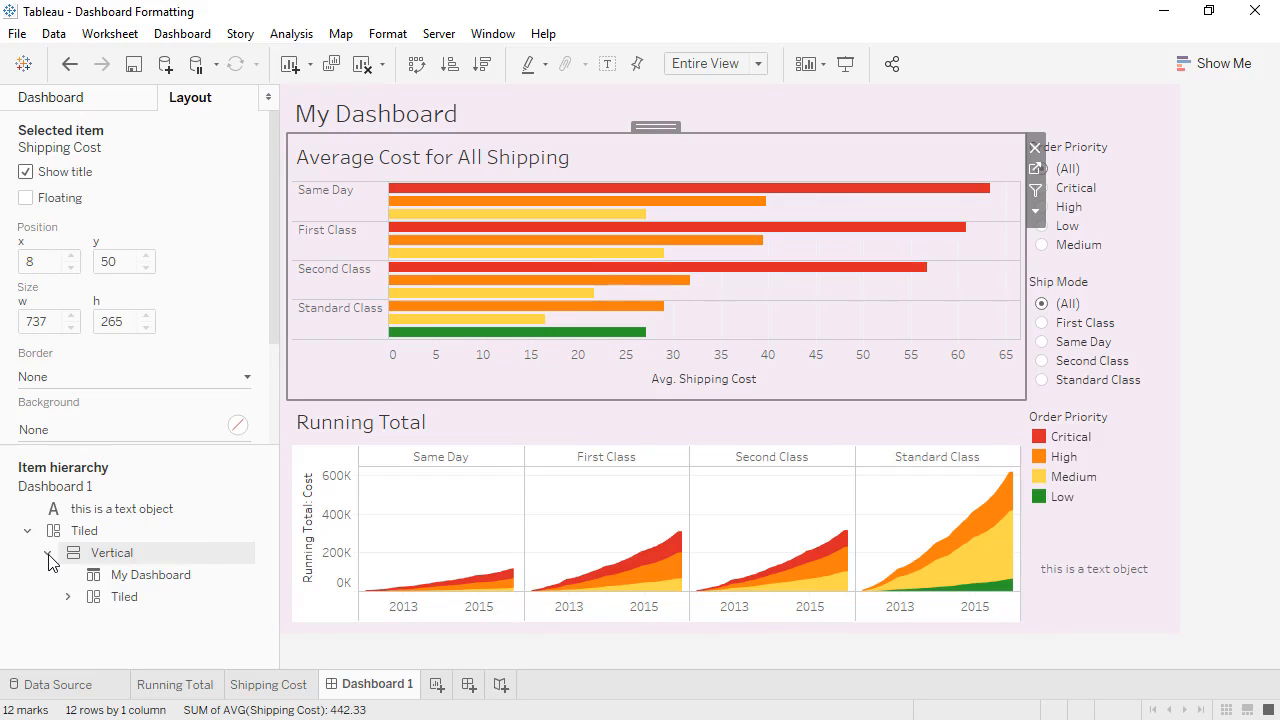
{"action": "left_click", "coordinate": [67, 596]}
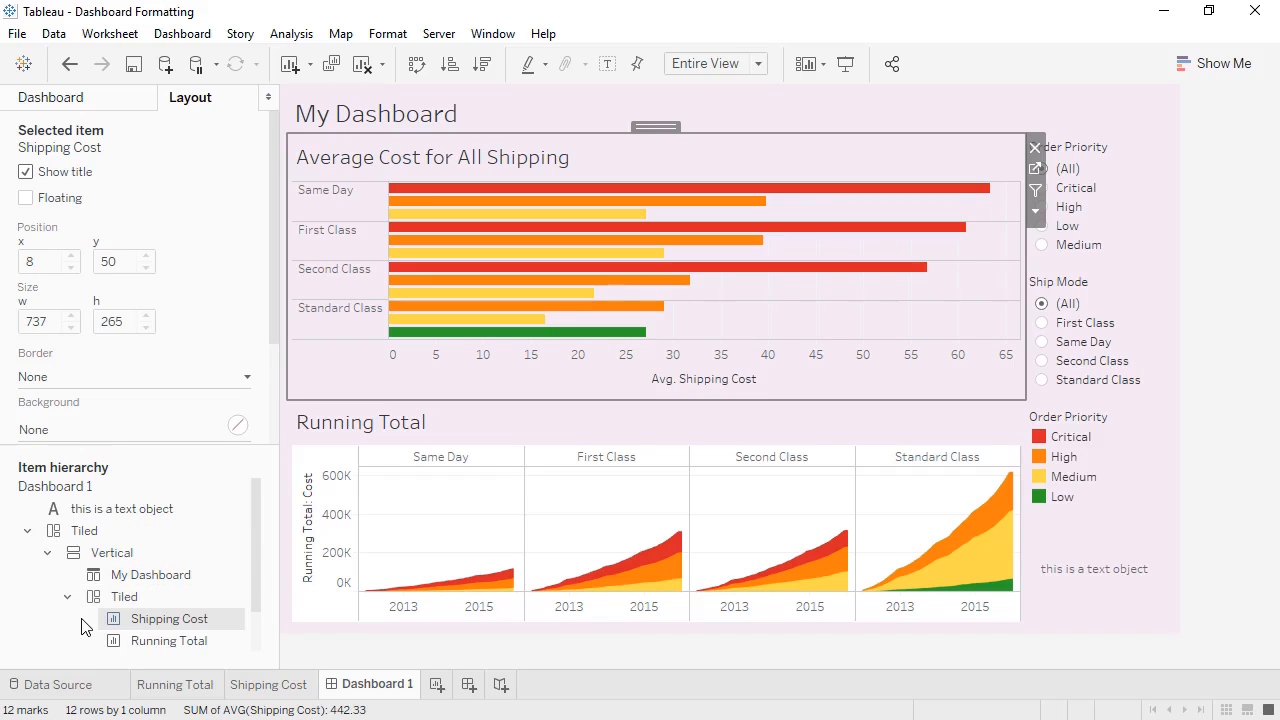
{"action": "scroll", "coordinate": [84, 636], "scroll_direction": "down", "scroll_amount": 2}
{"action": "left_click", "coordinate": [87, 620]}
{"action": "scroll", "coordinate": [86, 624], "scroll_direction": "down", "scroll_amount": 3}
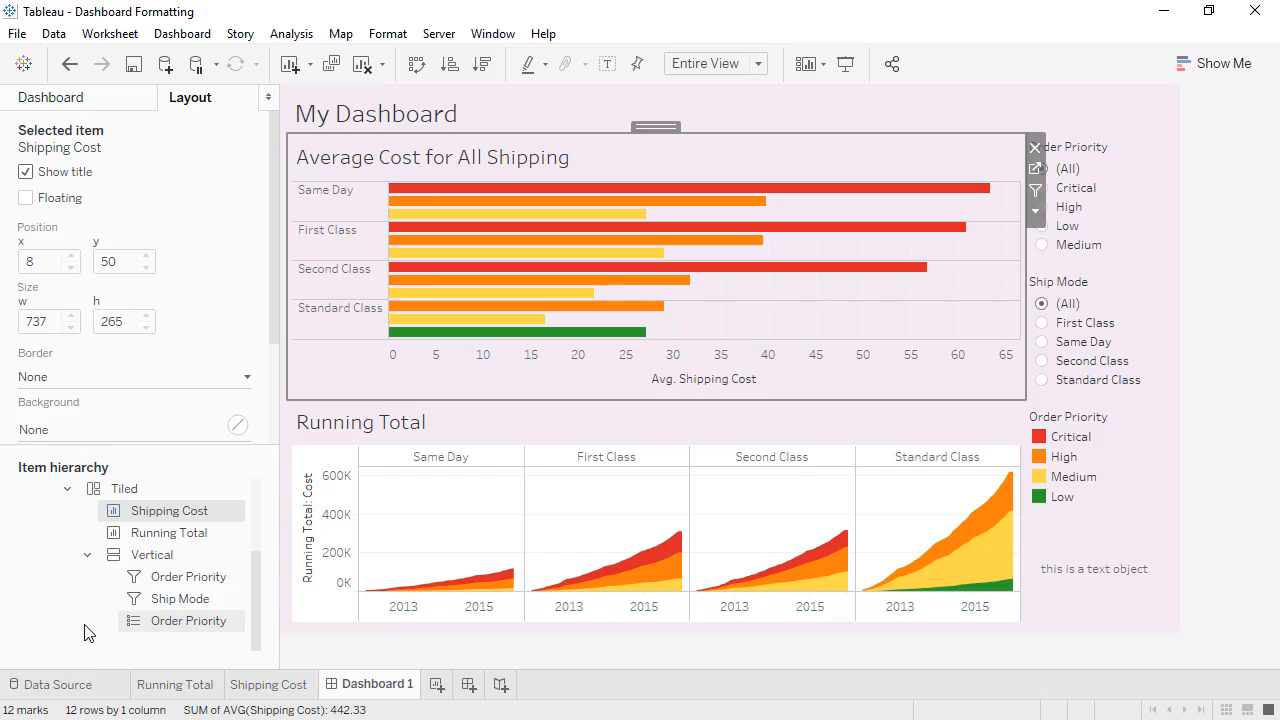
{"action": "left_click", "coordinate": [140, 560]}
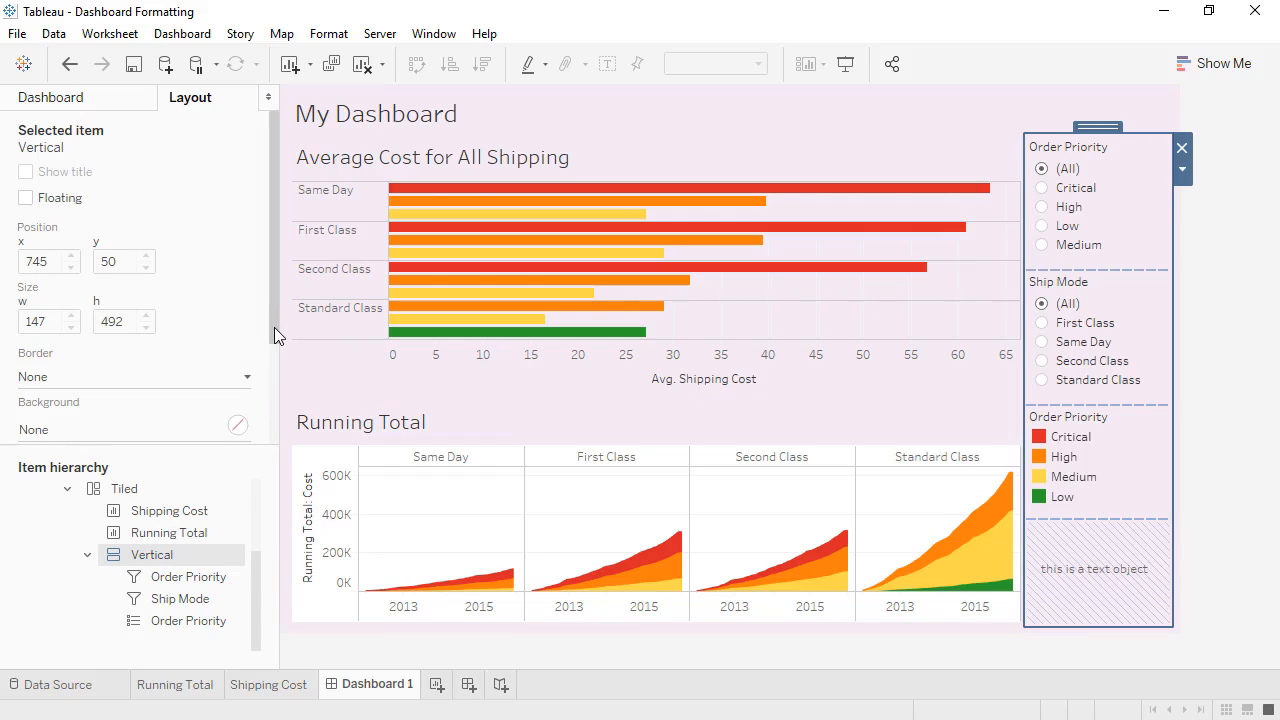
Give the vertical container a solid black border and a light teal background, and deselect it.
{"action": "left_click_drag", "start_coordinate": [278, 327], "coordinate": [278, 437]}
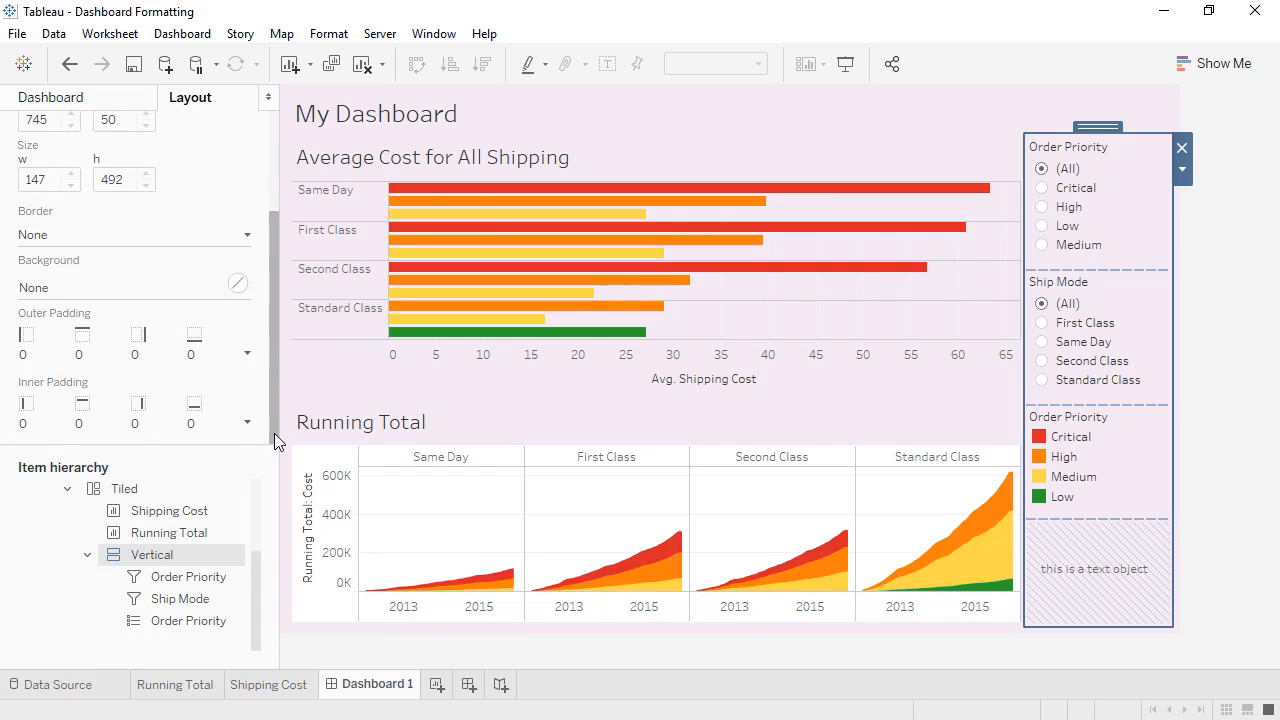
{"action": "left_click", "coordinate": [248, 237]}
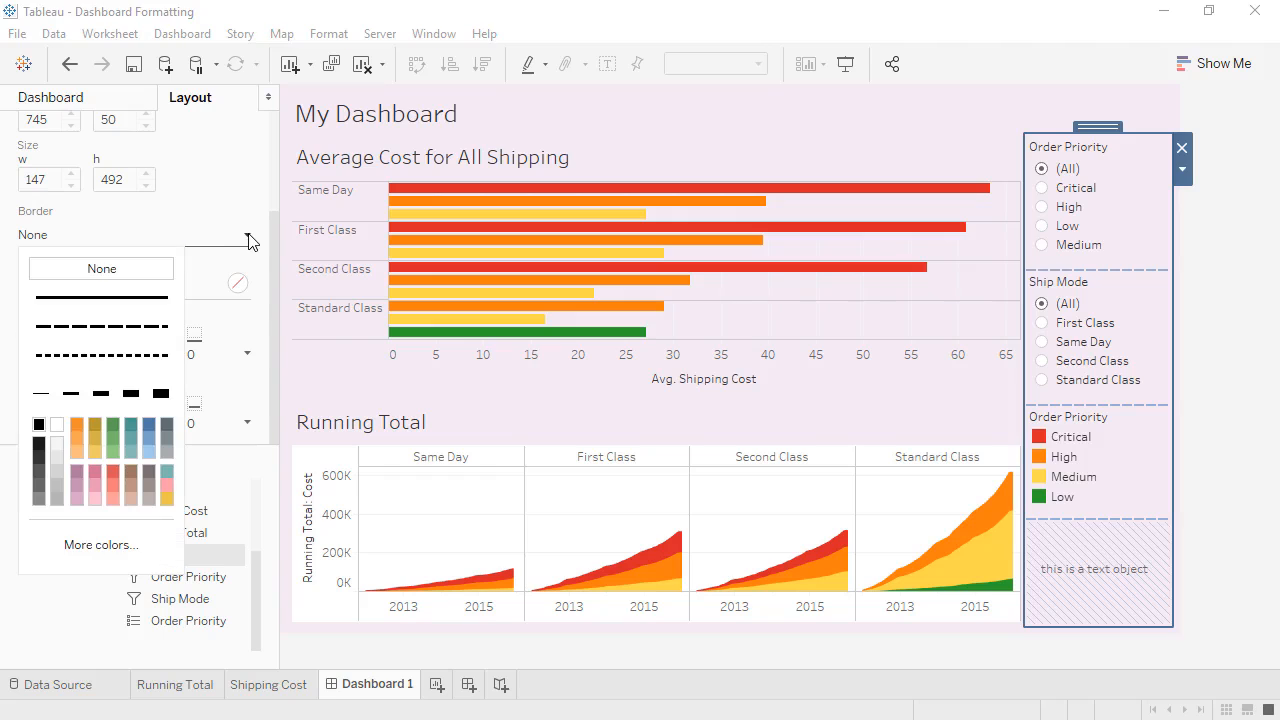
{"action": "left_click", "coordinate": [157, 297]}
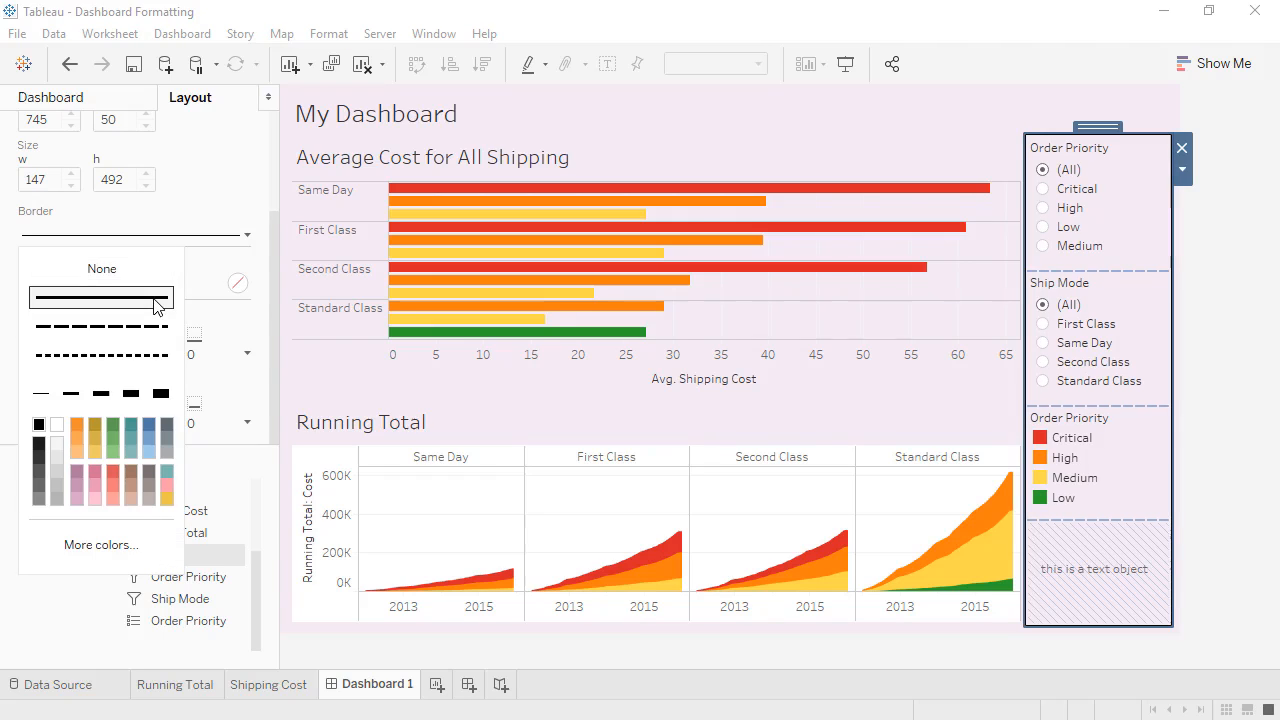
{"action": "left_click", "coordinate": [239, 285]}
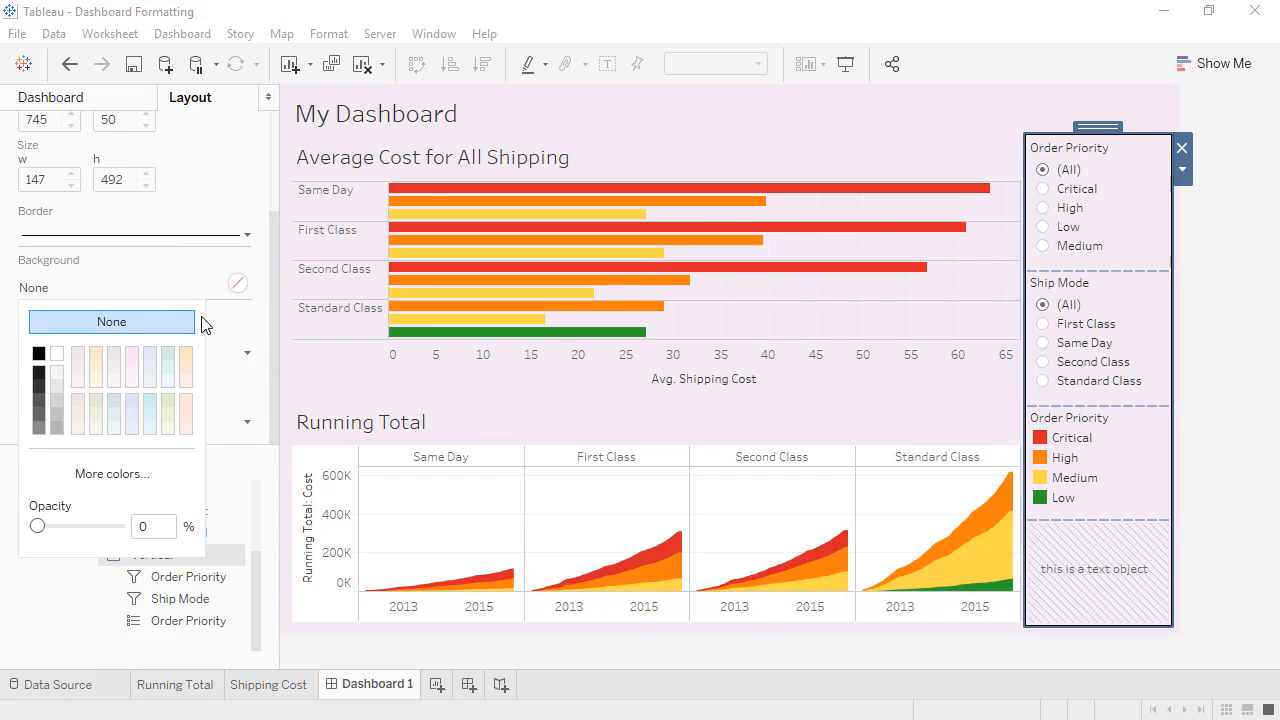
{"action": "left_click", "coordinate": [168, 353]}
{"action": "left_click", "coordinate": [252, 323]}
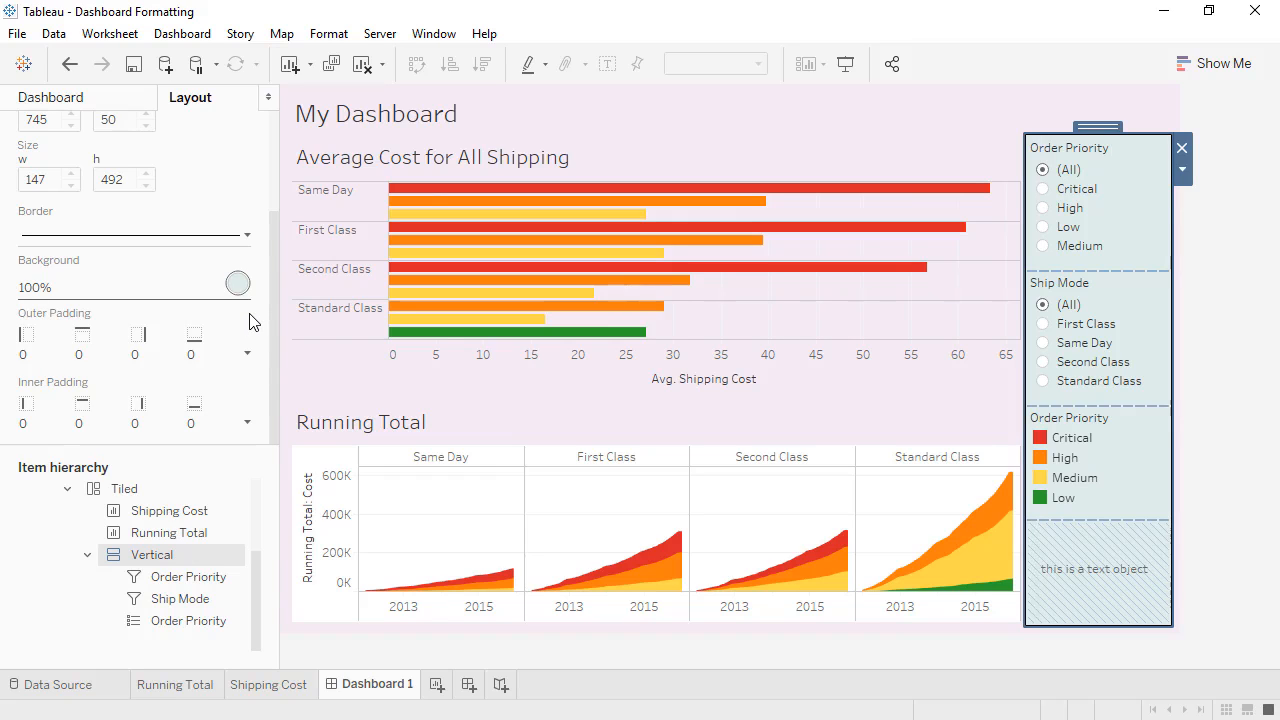
{"action": "left_click", "coordinate": [310, 370]}
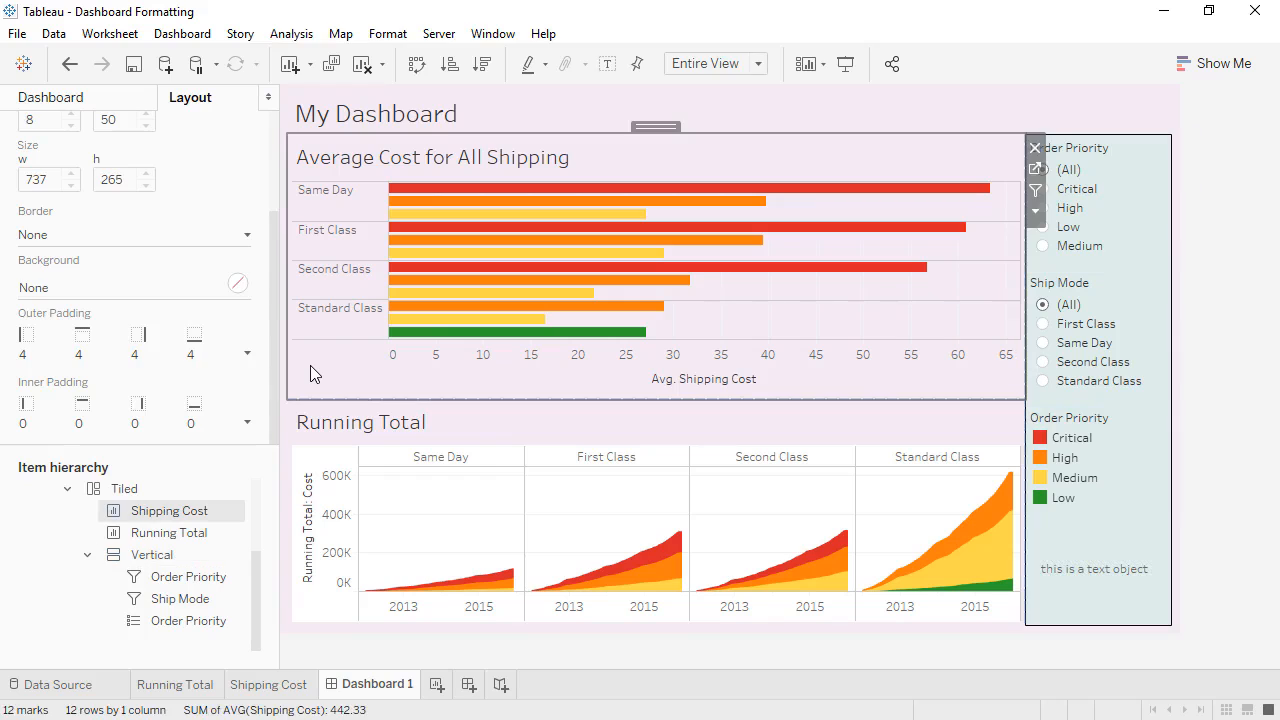
{"action": "left_click", "coordinate": [310, 370]}
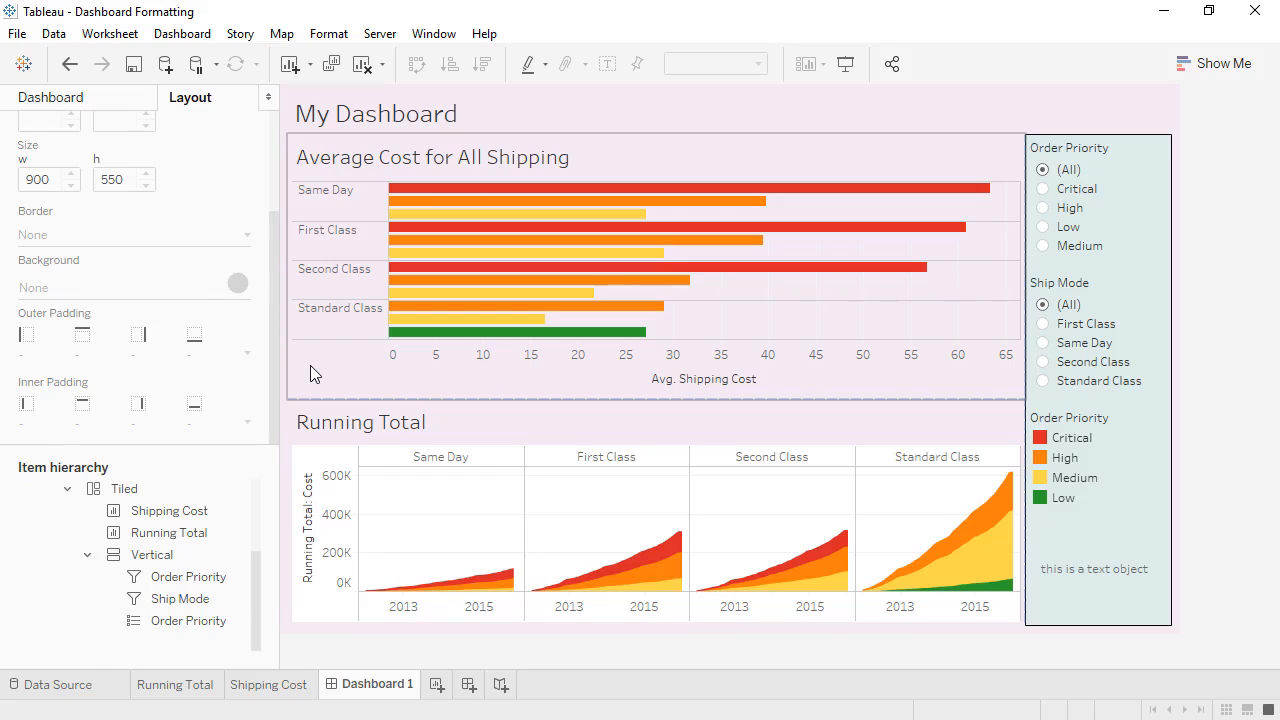
Set the vertical container's outer padding to 9 on all sides.
{"action": "left_click", "coordinate": [146, 556]}
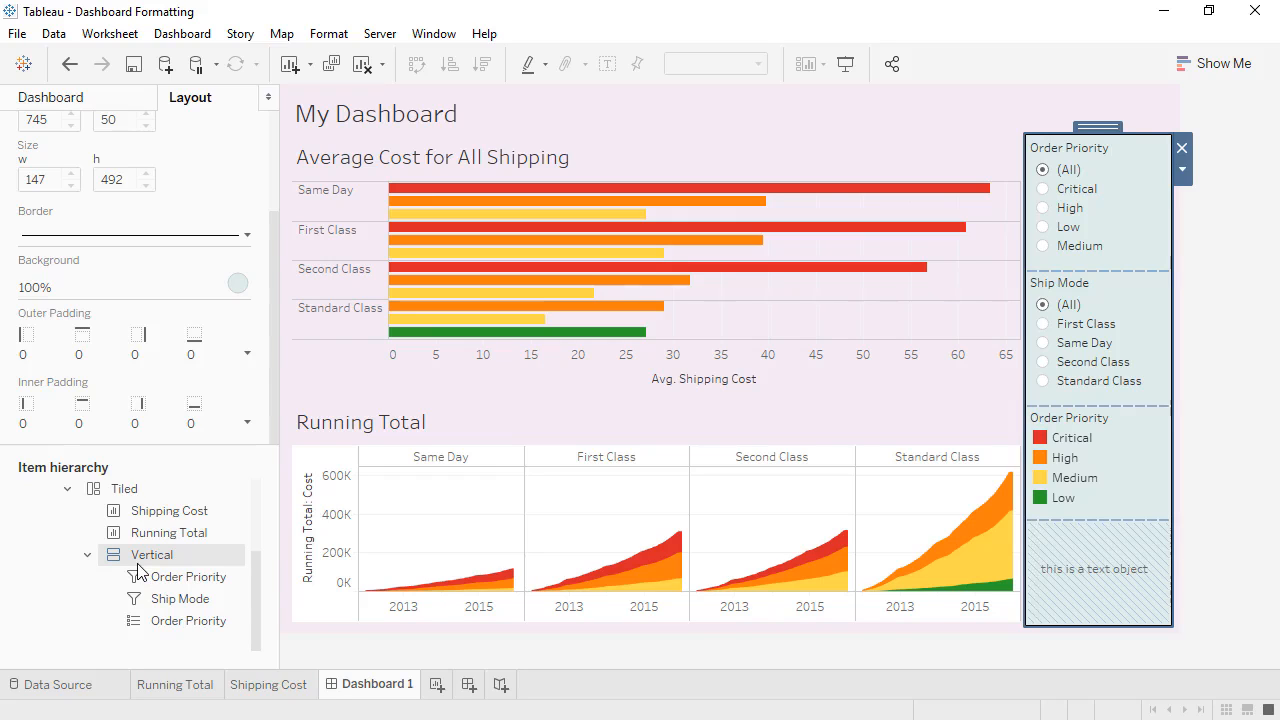
{"action": "left_click", "coordinate": [84, 336]}
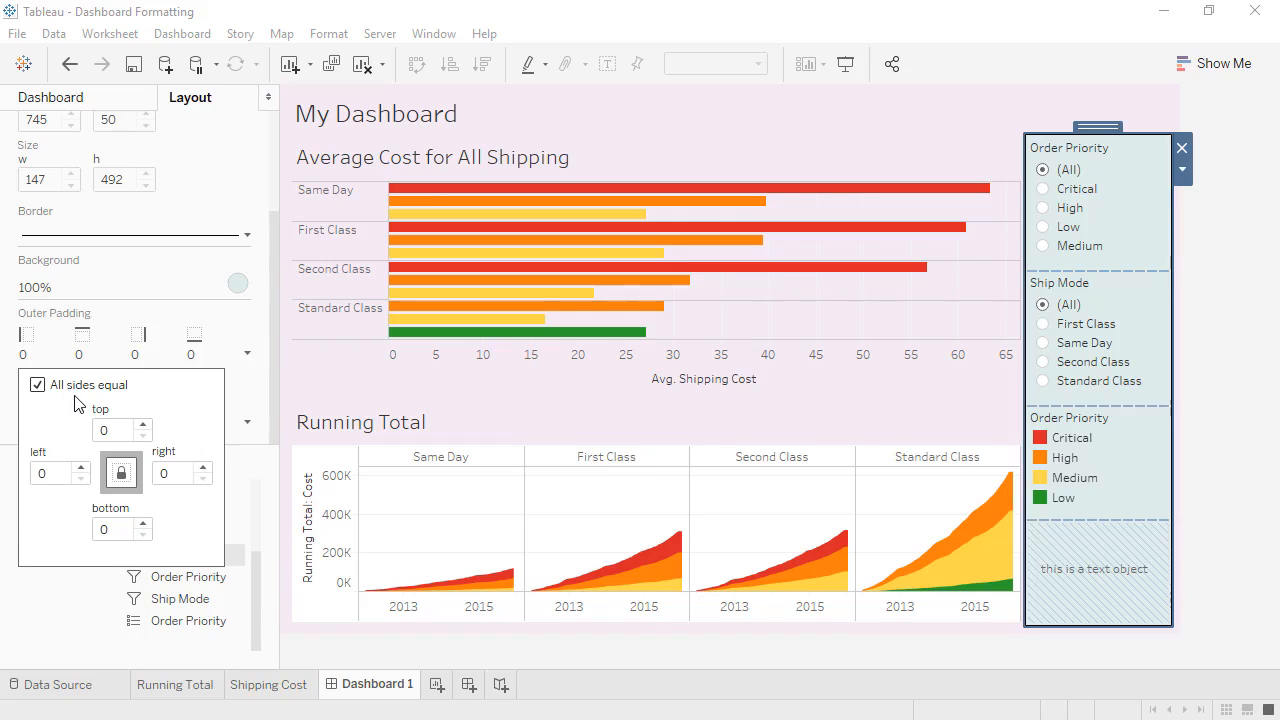
{"action": "left_click", "coordinate": [146, 425]}
{"action": "left_click", "coordinate": [146, 425]}
{"action": "left_click", "coordinate": [146, 425]}
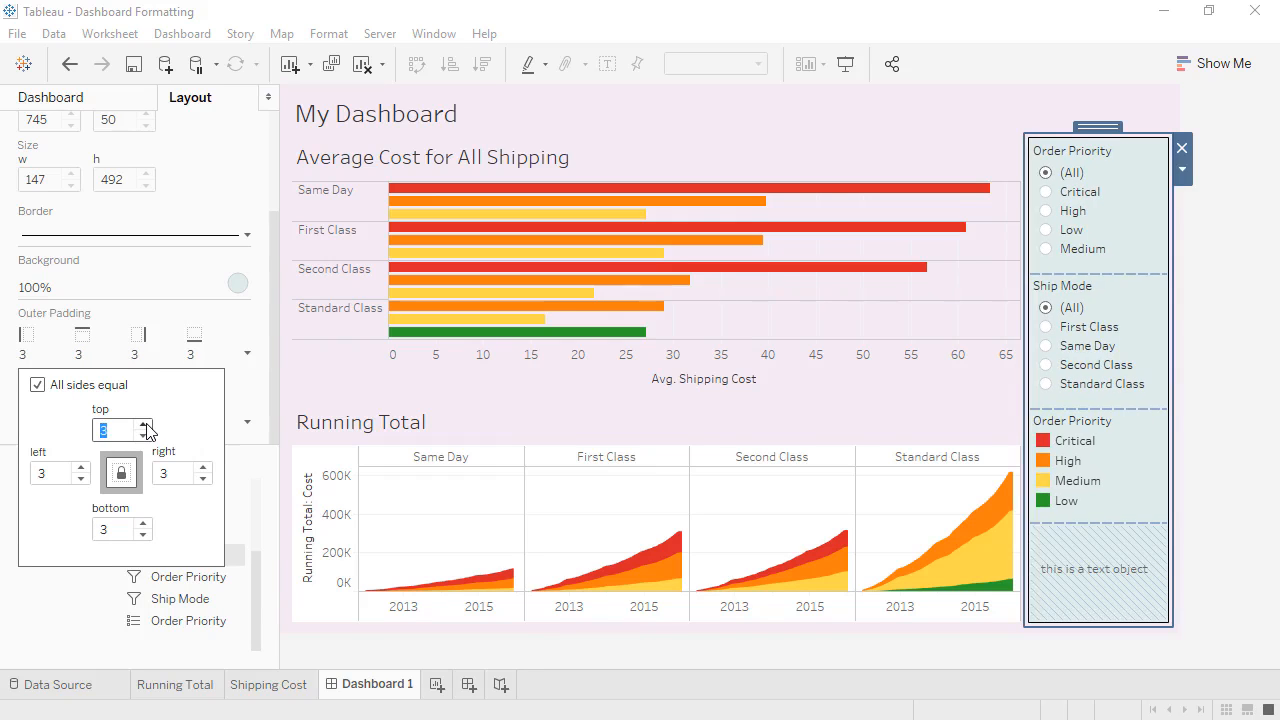
{"action": "left_click", "coordinate": [146, 425]}
{"action": "left_click", "coordinate": [146, 425]}
{"action": "left_click", "coordinate": [146, 425]}
{"action": "left_click", "coordinate": [146, 425]}
{"action": "left_click", "coordinate": [146, 425]}
{"action": "left_click", "coordinate": [146, 425]}
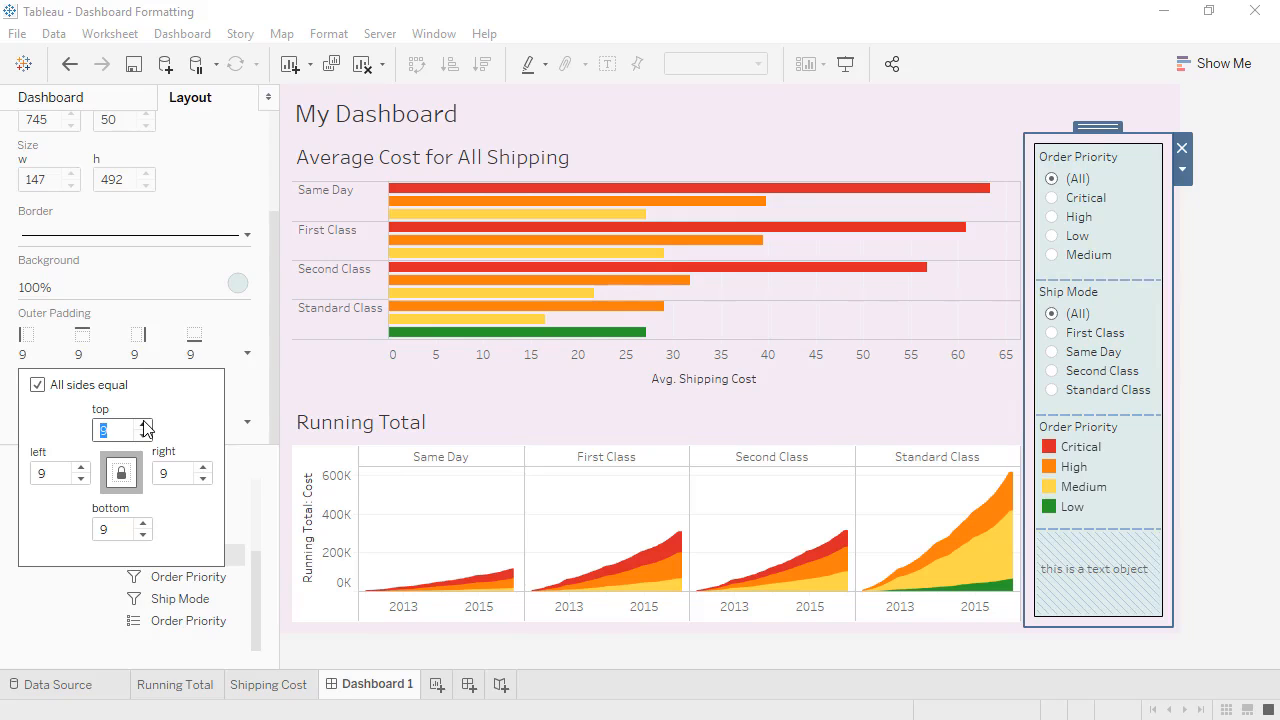
Turn off equal sides for the vertical container's inner padding and set only its top padding to 11.
{"action": "left_click", "coordinate": [238, 403]}
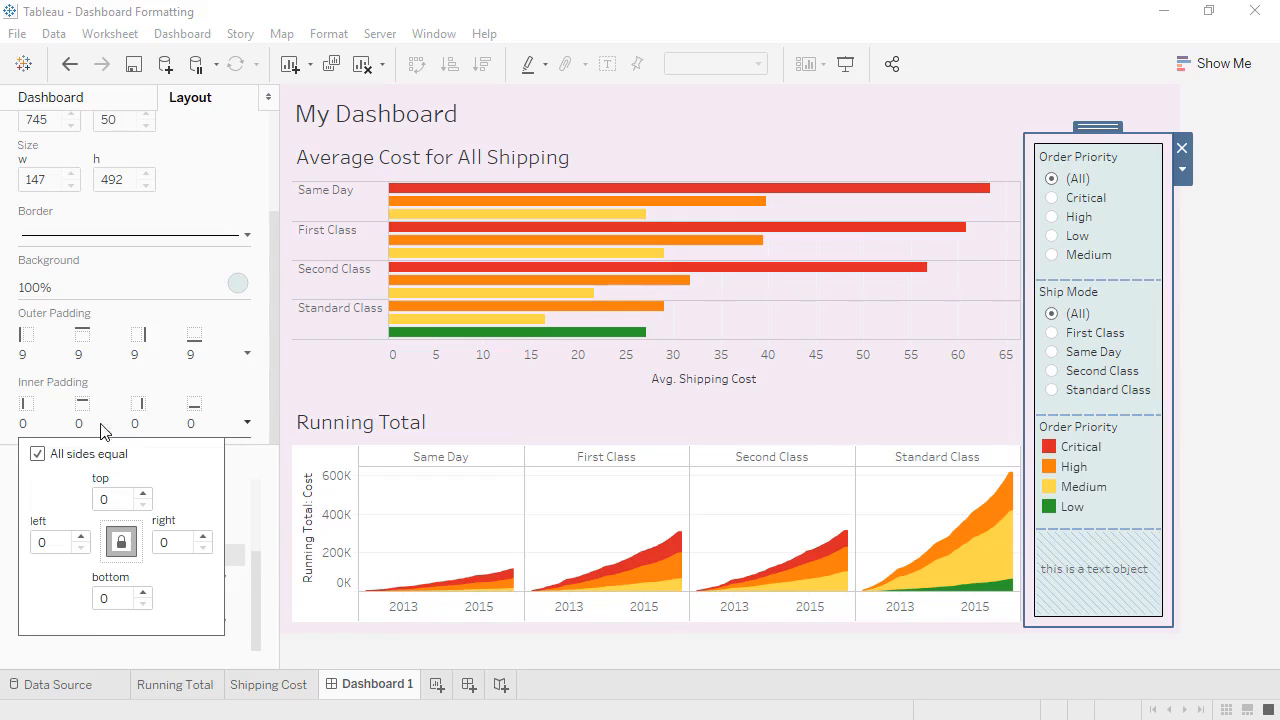
{"action": "left_click", "coordinate": [38, 454]}
{"action": "left_click", "coordinate": [143, 494]}
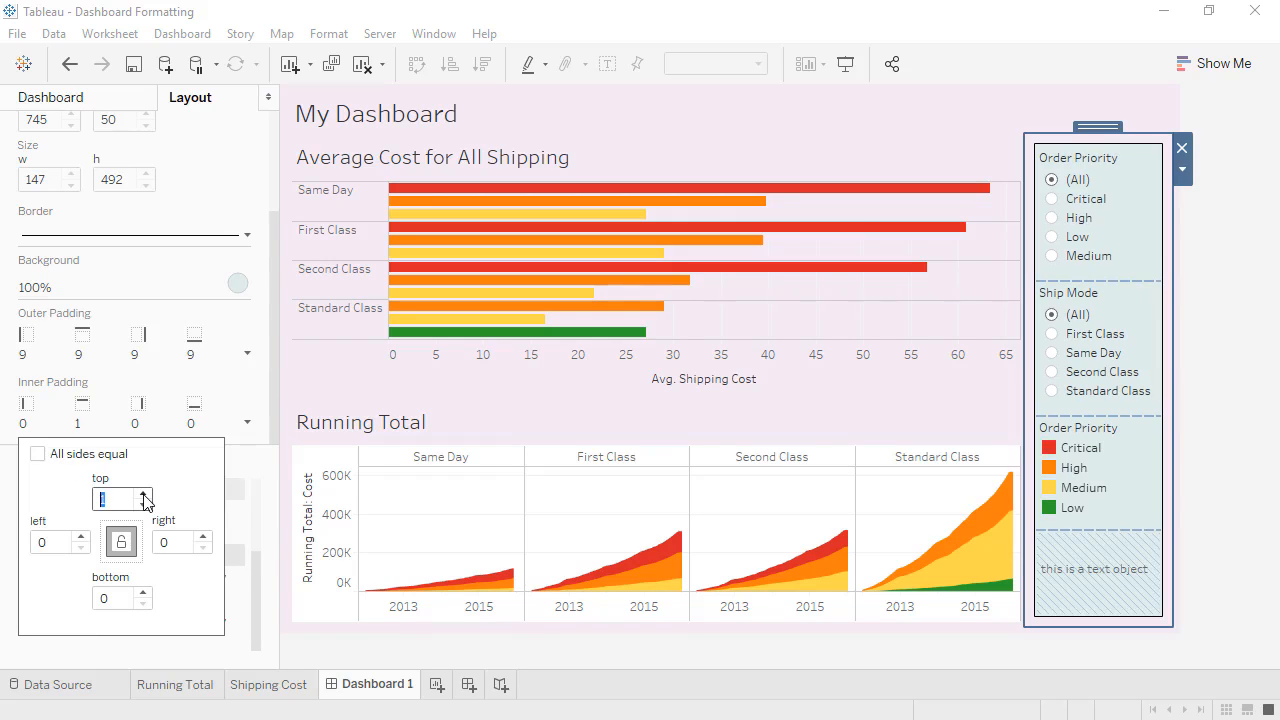
{"action": "left_click", "coordinate": [143, 494]}
{"action": "left_click", "coordinate": [143, 494]}
{"action": "left_click", "coordinate": [143, 494]}
{"action": "left_click", "coordinate": [143, 494]}
{"action": "left_click", "coordinate": [143, 494]}
{"action": "left_click", "coordinate": [143, 494]}
{"action": "left_click", "coordinate": [143, 494]}
{"action": "left_click", "coordinate": [143, 494]}
{"action": "left_click", "coordinate": [143, 494]}
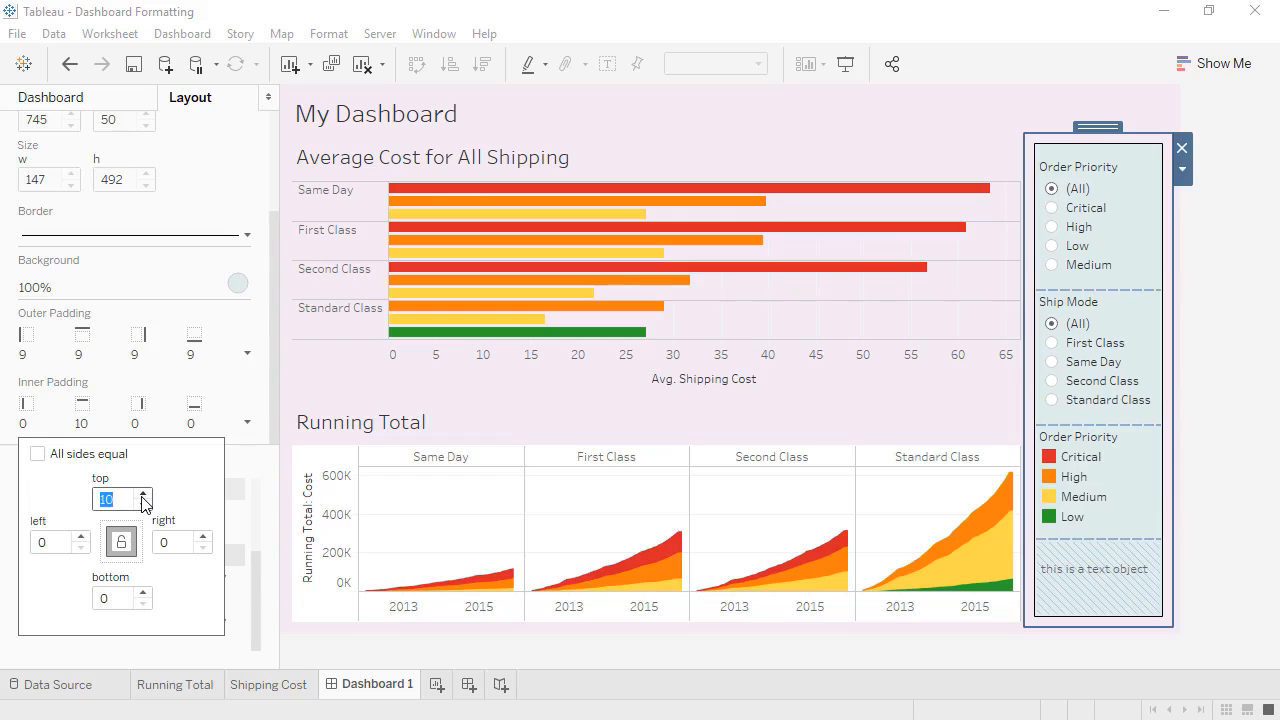
{"action": "left_click", "coordinate": [143, 494]}
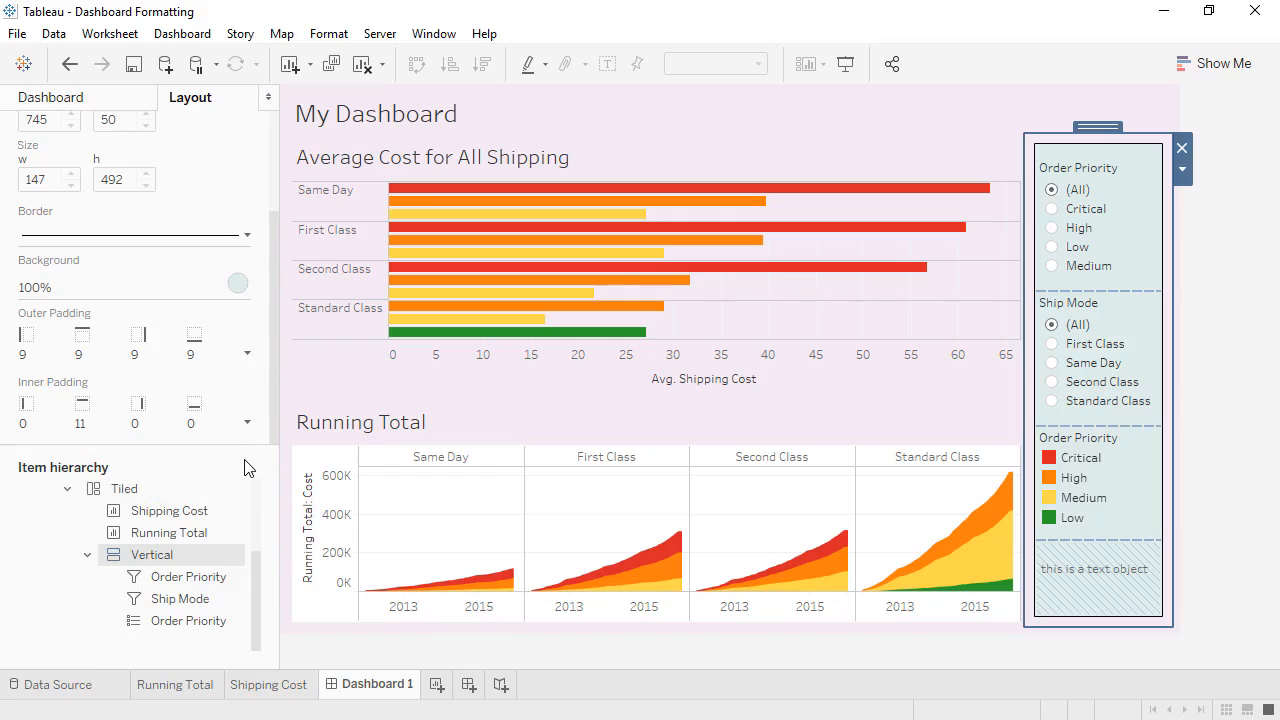
Set the outer padding of the Shipping Cost sheet to 13 on all sides.
{"action": "left_click", "coordinate": [169, 510]}
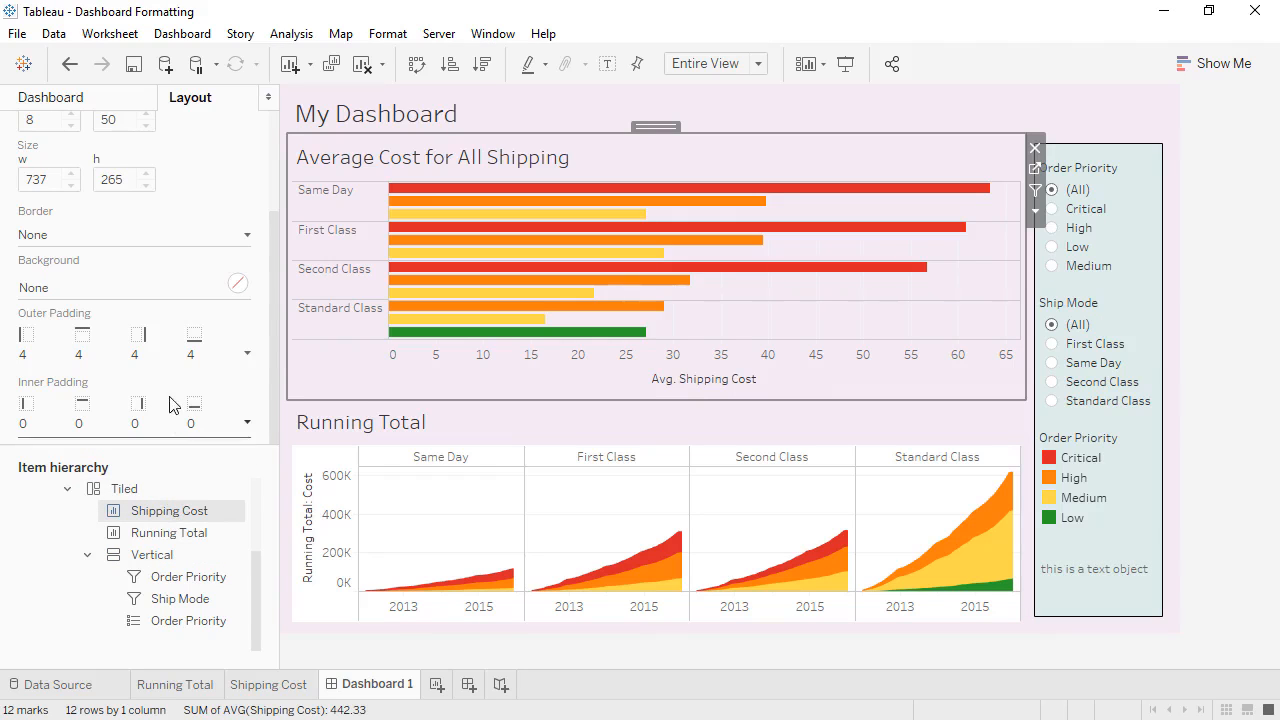
{"action": "left_click", "coordinate": [172, 358]}
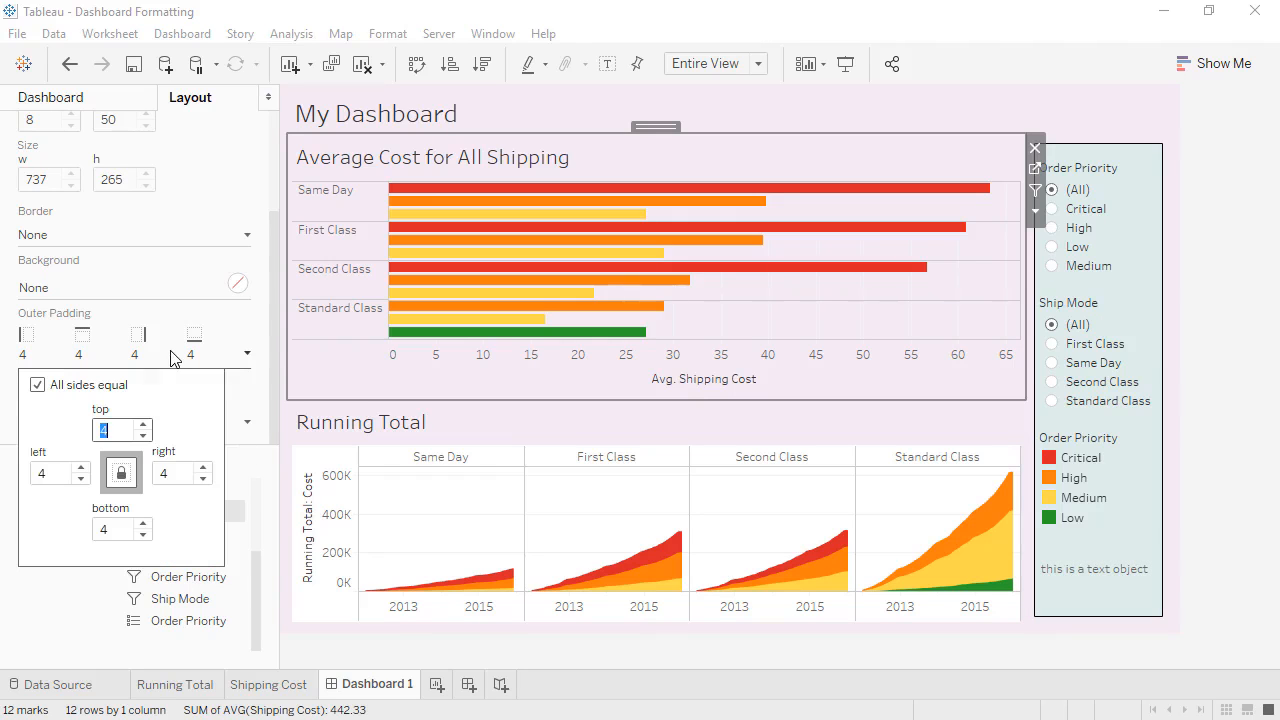
{"action": "left_click", "coordinate": [146, 425]}
{"action": "left_click", "coordinate": [146, 425]}
{"action": "left_click", "coordinate": [146, 425]}
{"action": "left_click", "coordinate": [146, 425]}
{"action": "left_click", "coordinate": [146, 425]}
{"action": "left_click", "coordinate": [146, 425]}
{"action": "double_click", "coordinate": [146, 425]}
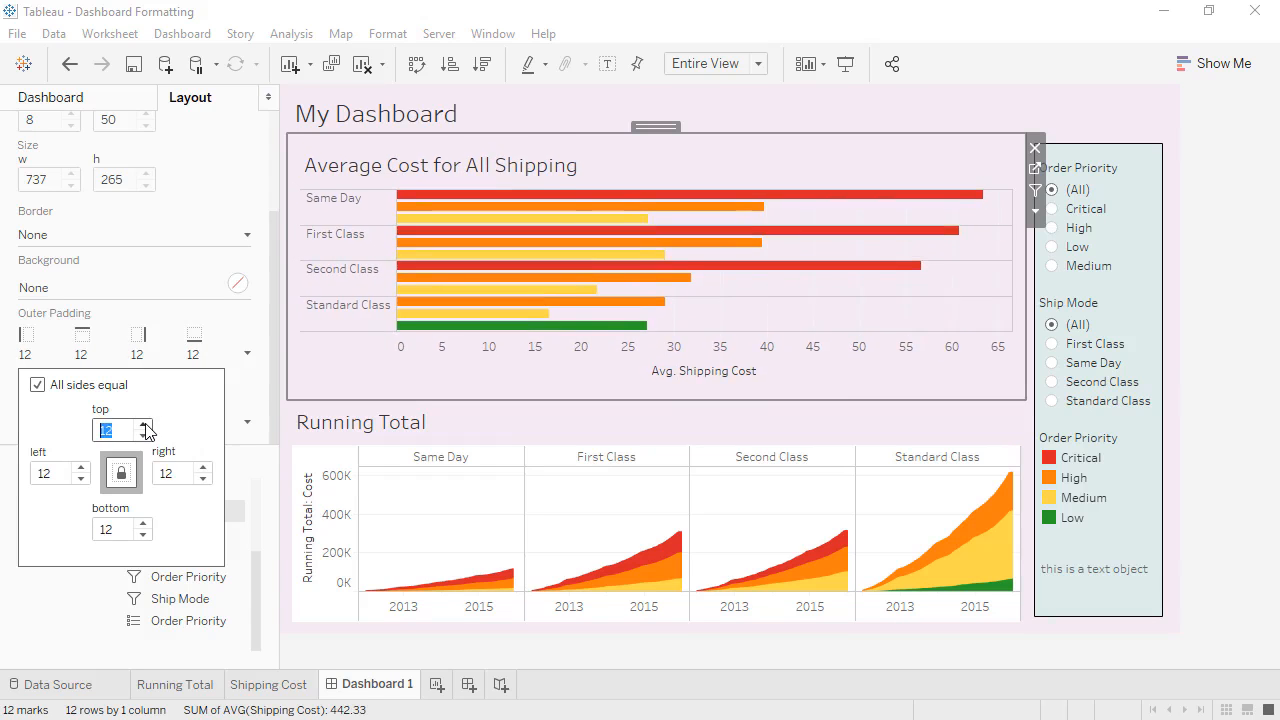
{"action": "left_click", "coordinate": [146, 425]}
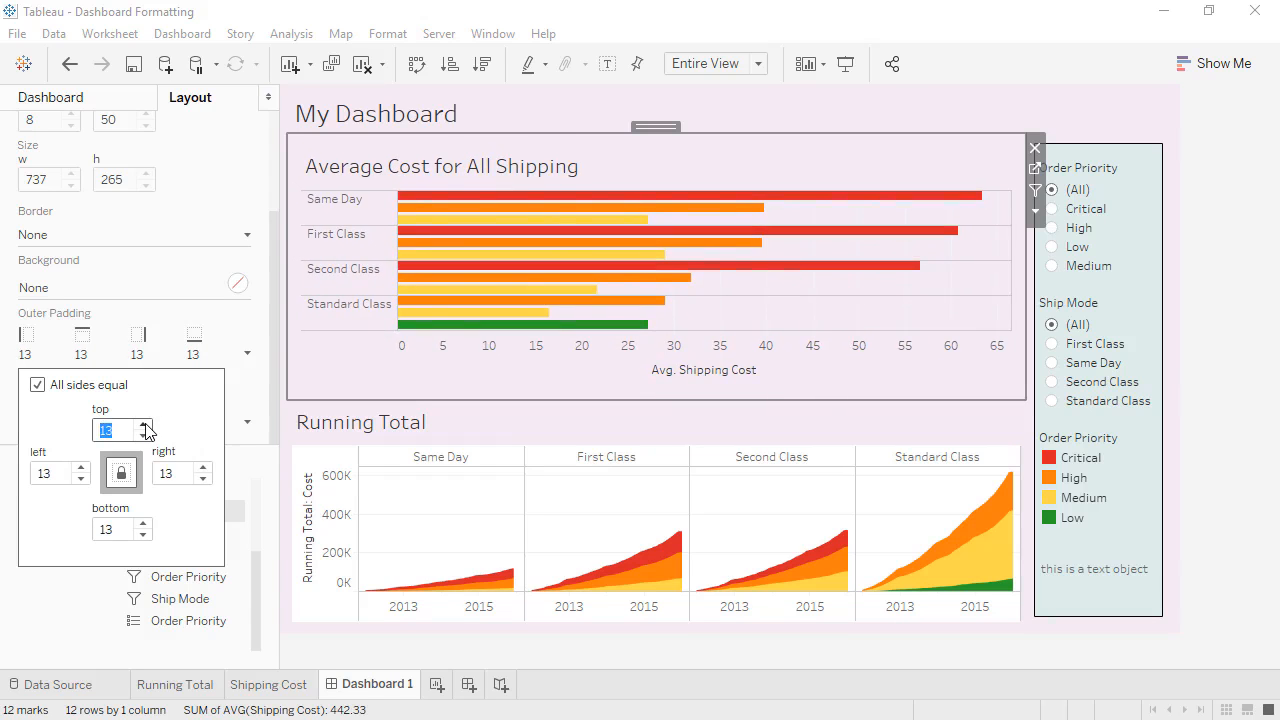
{"action": "left_click", "coordinate": [180, 218]}
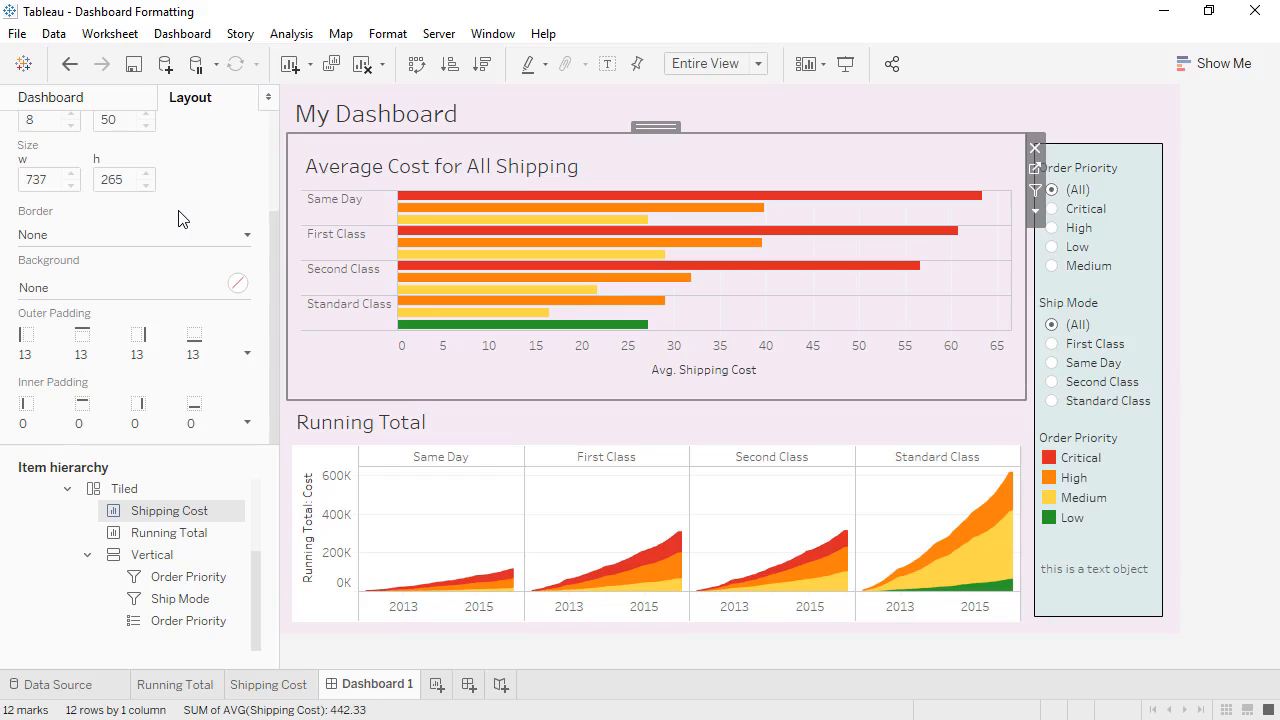